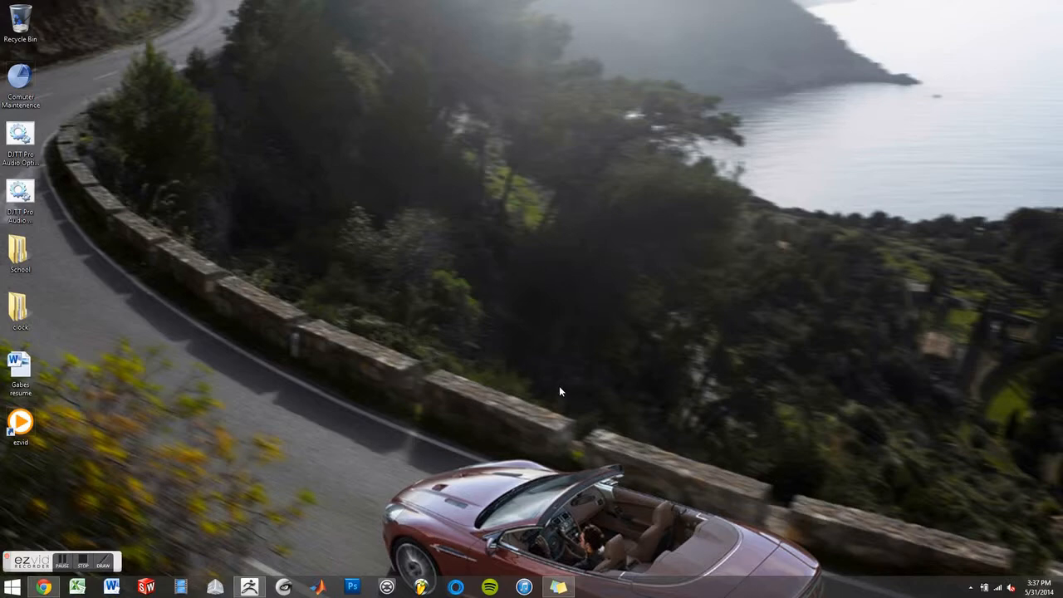
Step: Open ZBrush, hide the LightBox browser, and start a mesh import from the School > MAE 156B > Flower Scans > Sense Scans folder
click(248, 588)
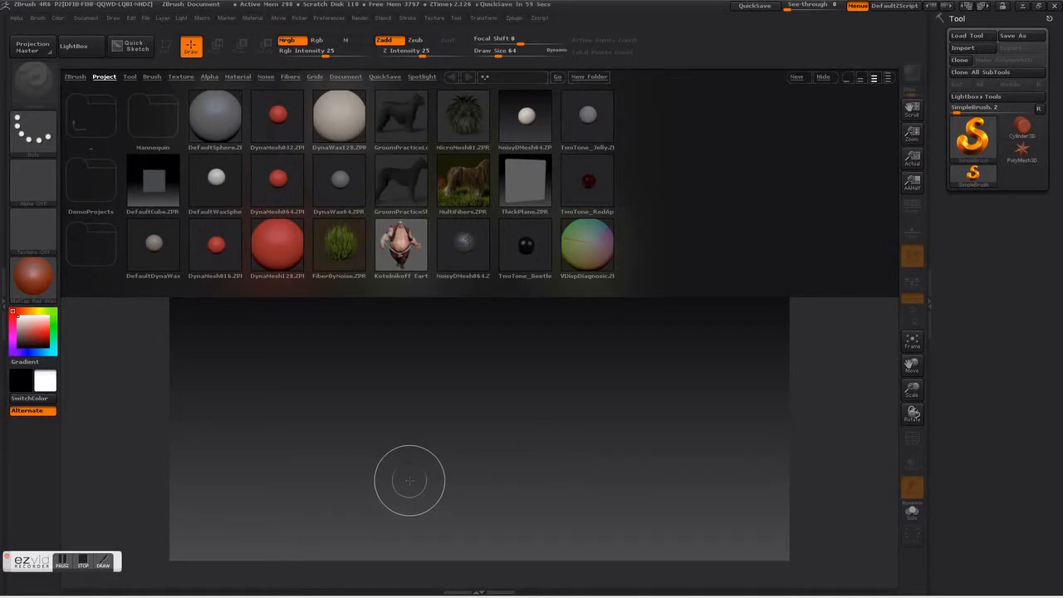
click(824, 78)
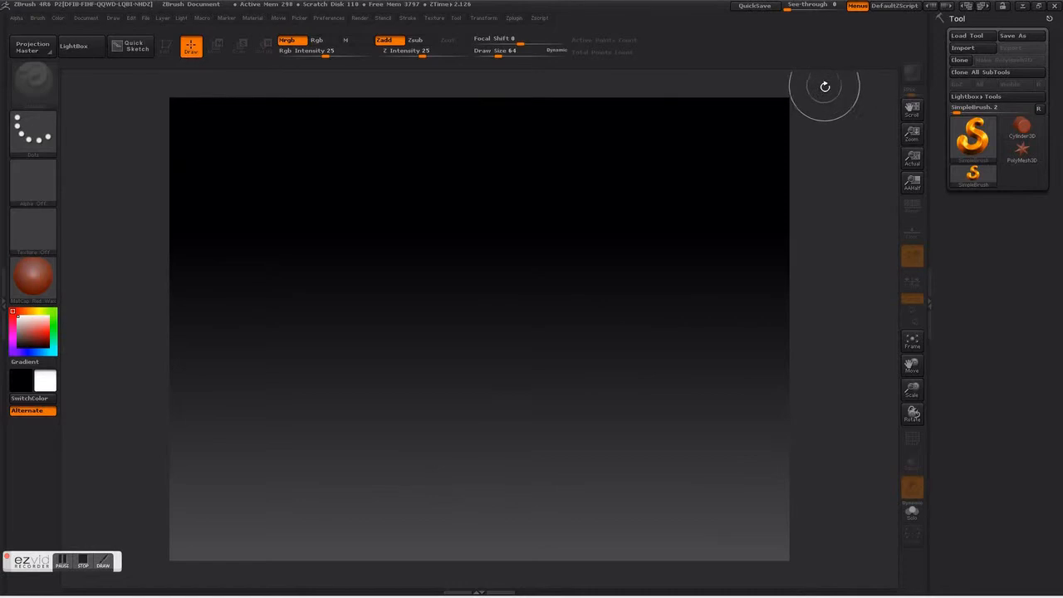
click(961, 48)
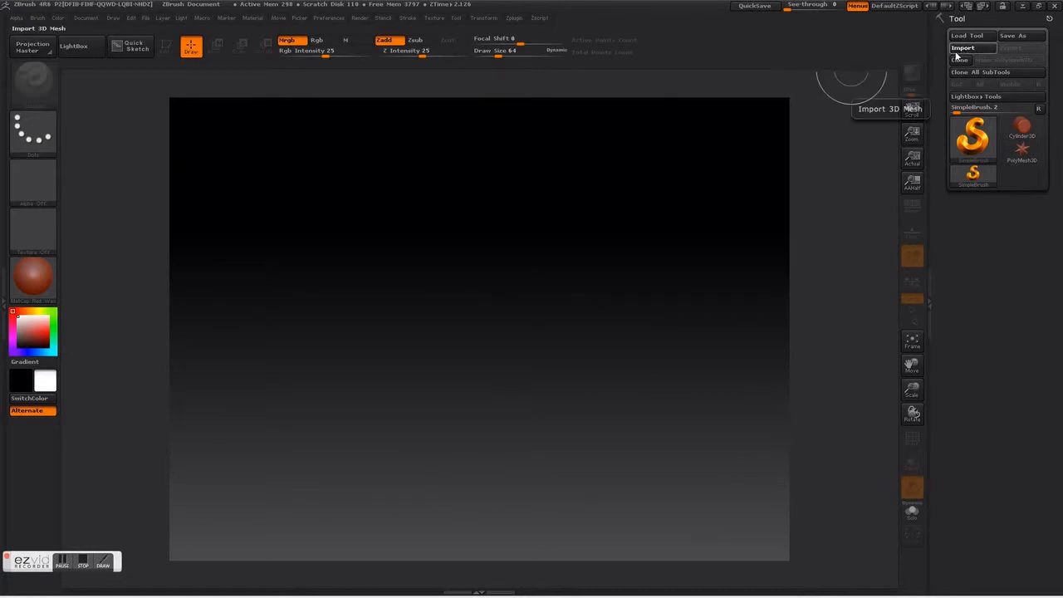
click(44, 130)
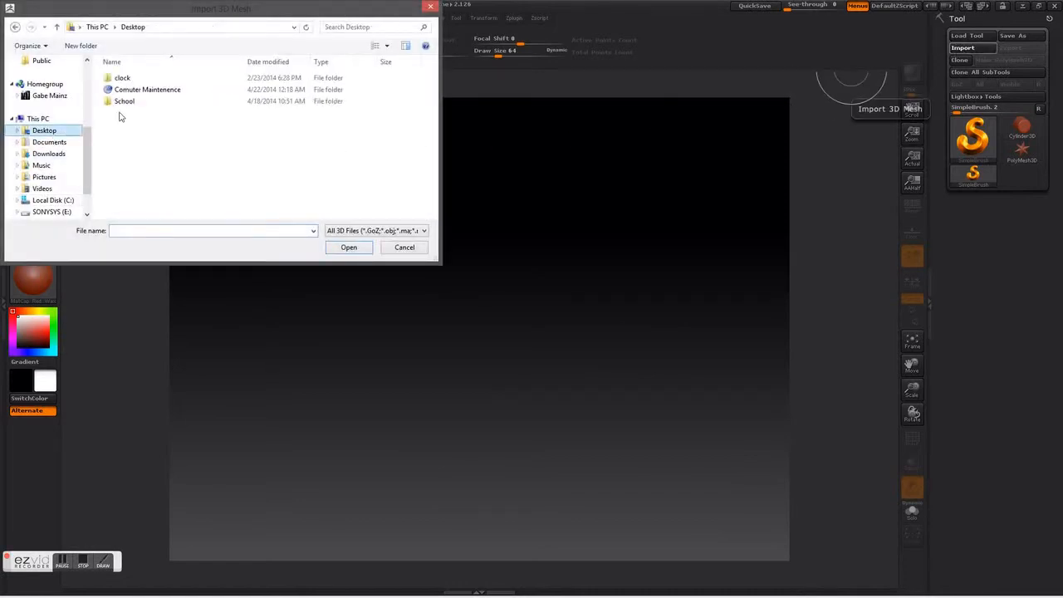
double_click(125, 101)
double_click(125, 101)
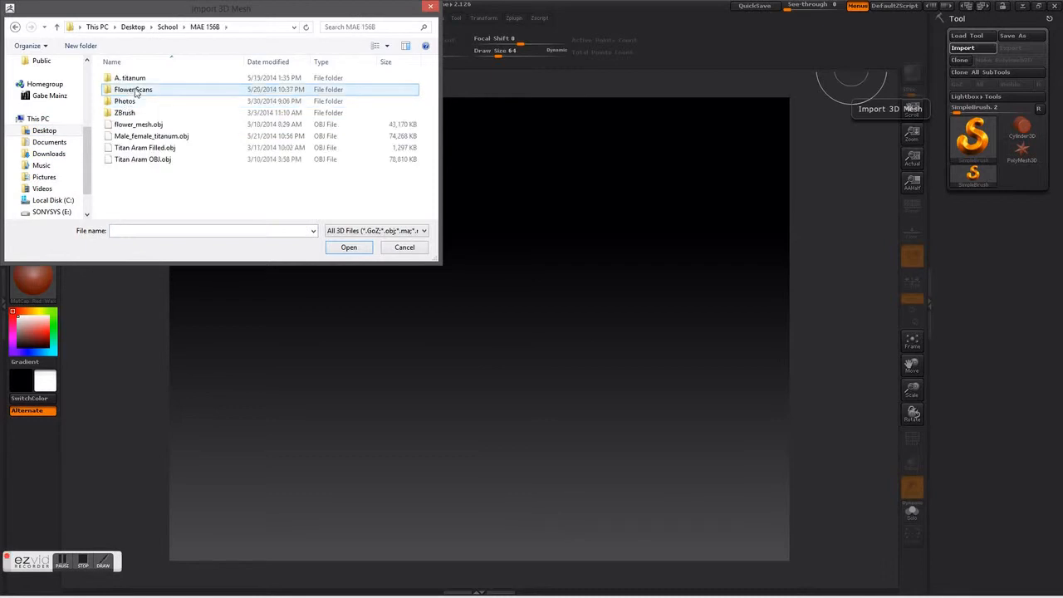
double_click(131, 89)
double_click(137, 217)
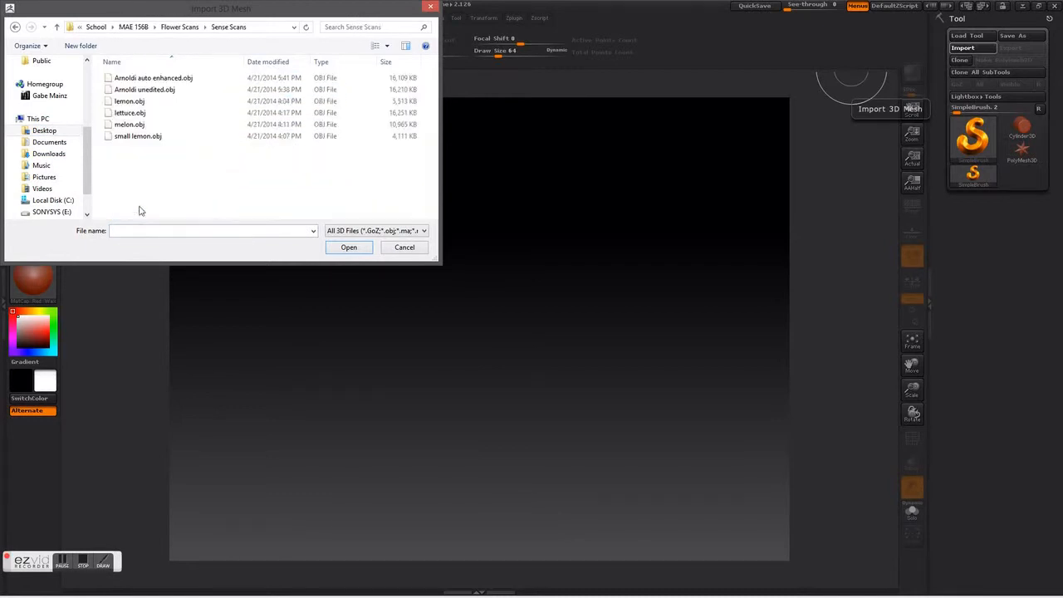
Step: Import the scan file Arnoldi unedited.obj and remove its unused vertices
click(156, 91)
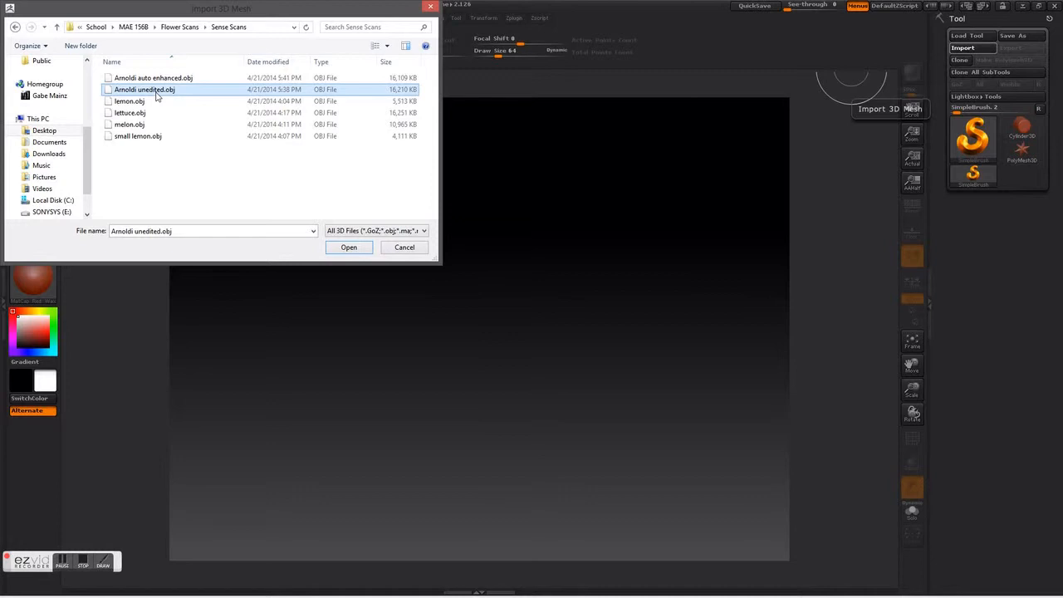
click(155, 92)
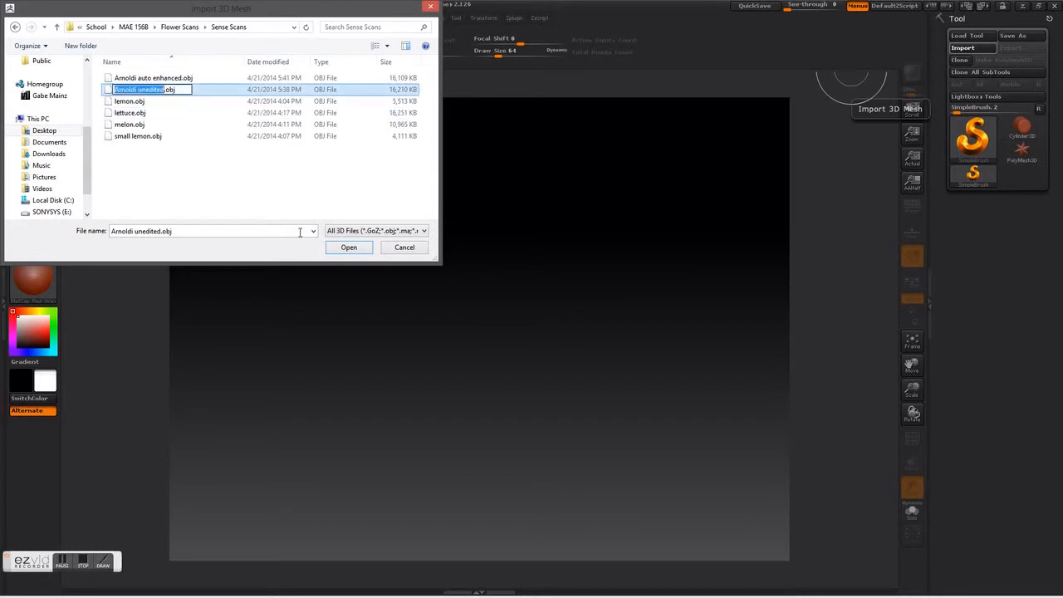
click(118, 101)
click(125, 92)
click(347, 247)
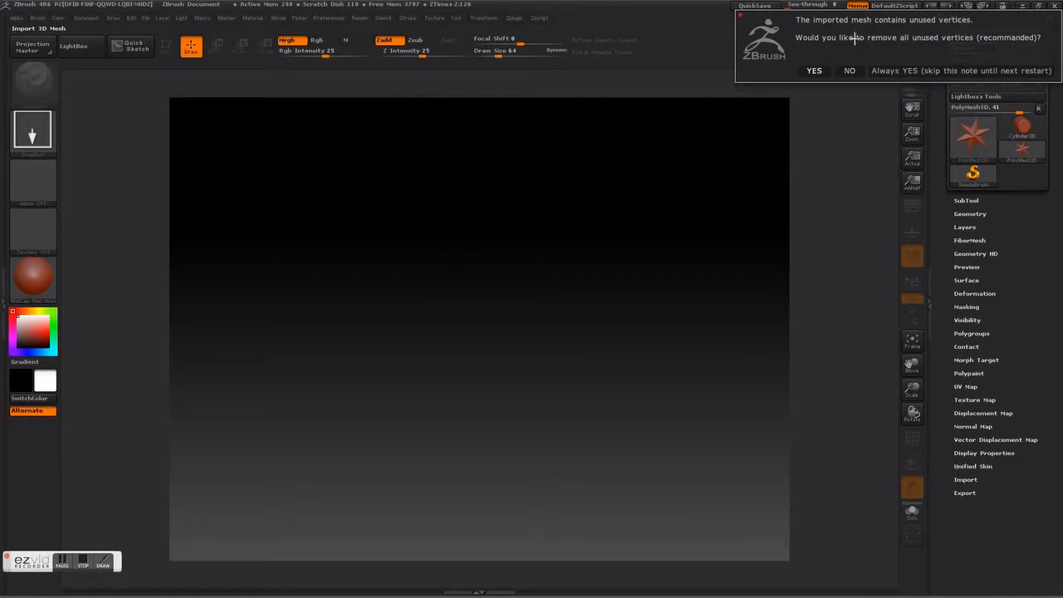
click(814, 71)
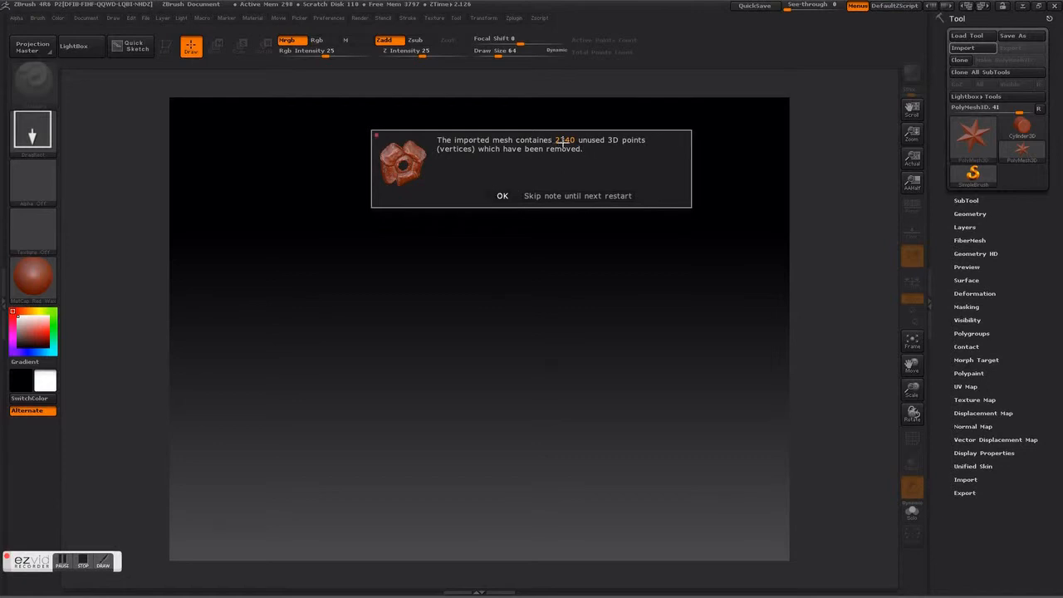
click(503, 195)
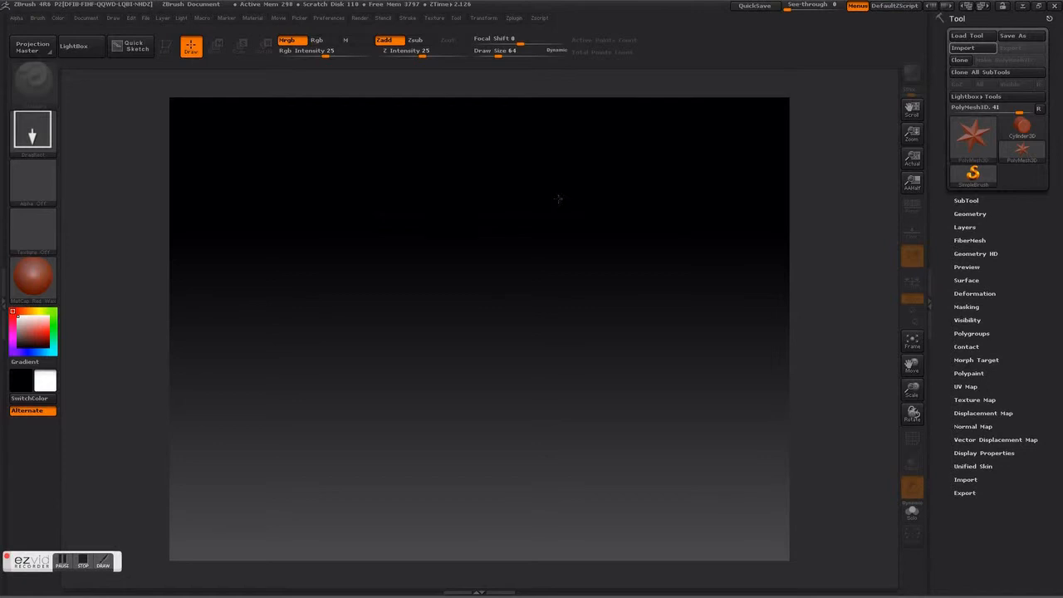
Step: Place the imported flower mesh on the canvas and enable Edit mode for it
drag(484, 261, 454, 456)
key(t)
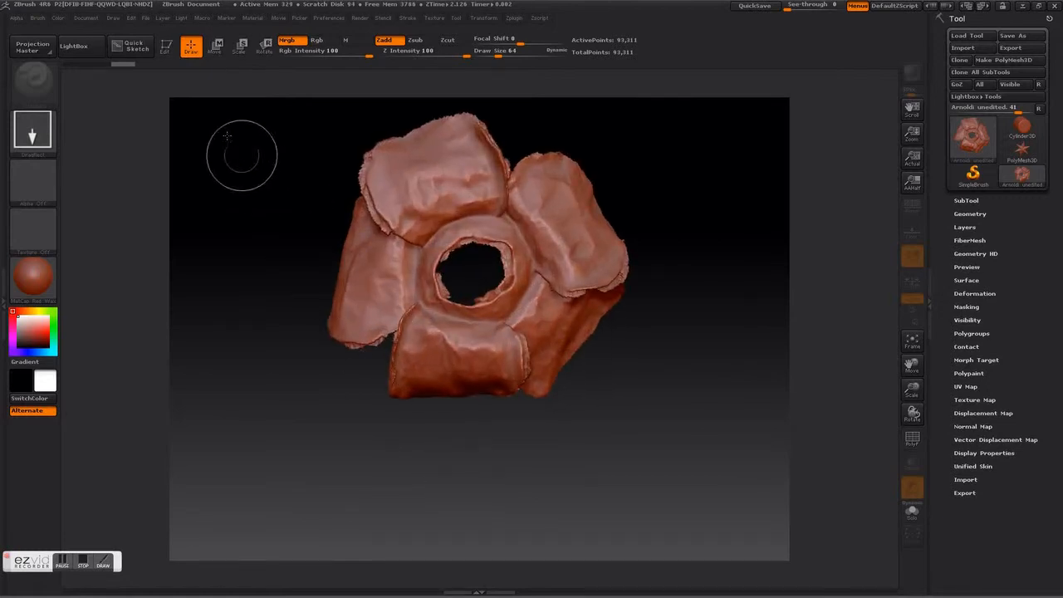
click(165, 46)
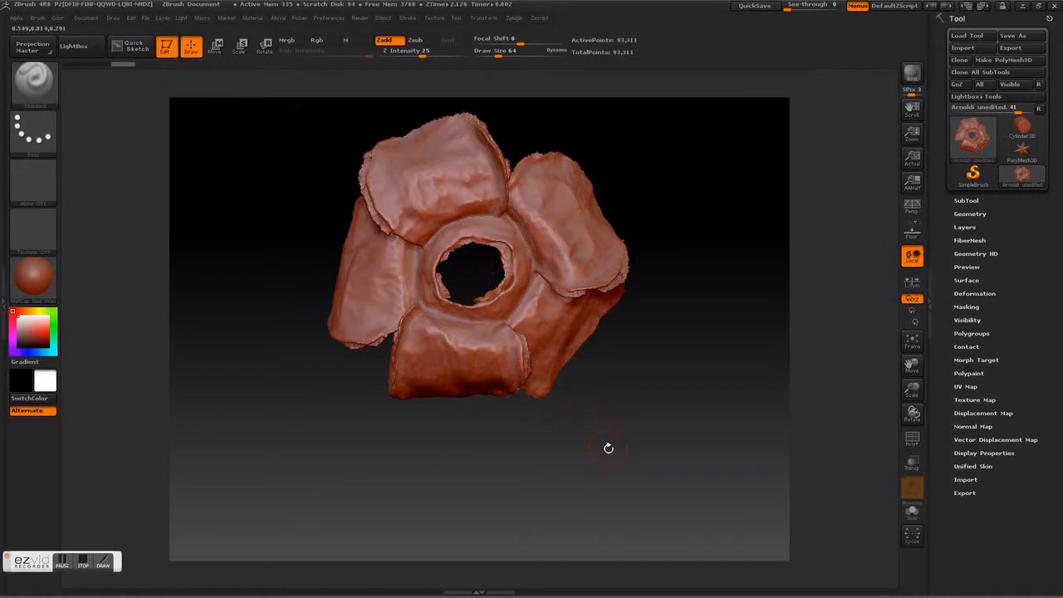
Step: Examine the flower scan by rotating, scaling and moving the view around its petals and central opening
drag(606, 449, 596, 413)
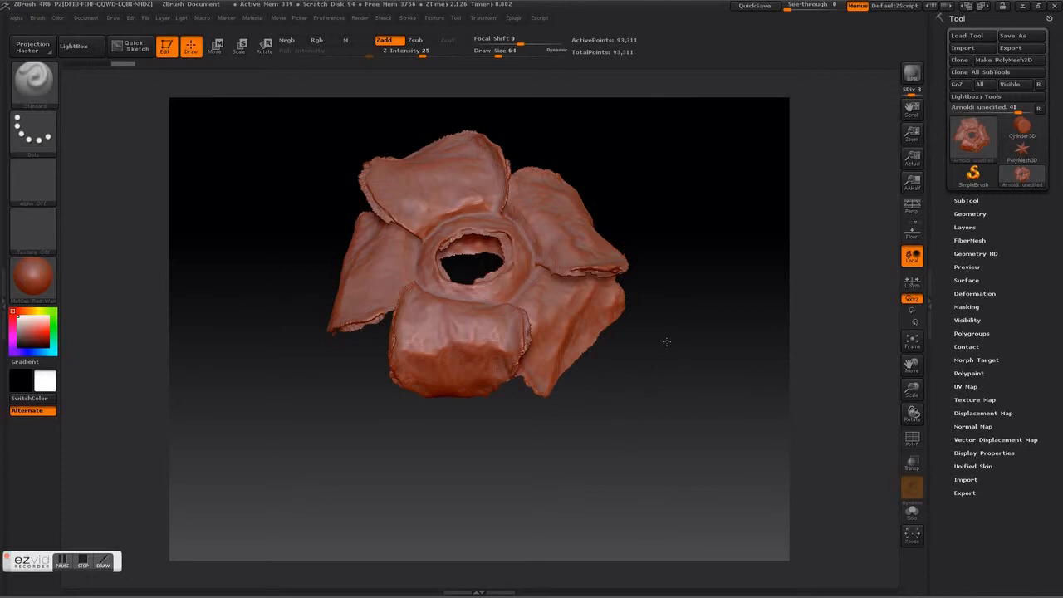
mouse_move(667, 343)
alt+mouse_down()
mouse_move(670, 436)
mouse_move(681, 317)
mouse_move(668, 351)
alt+mouse_up()
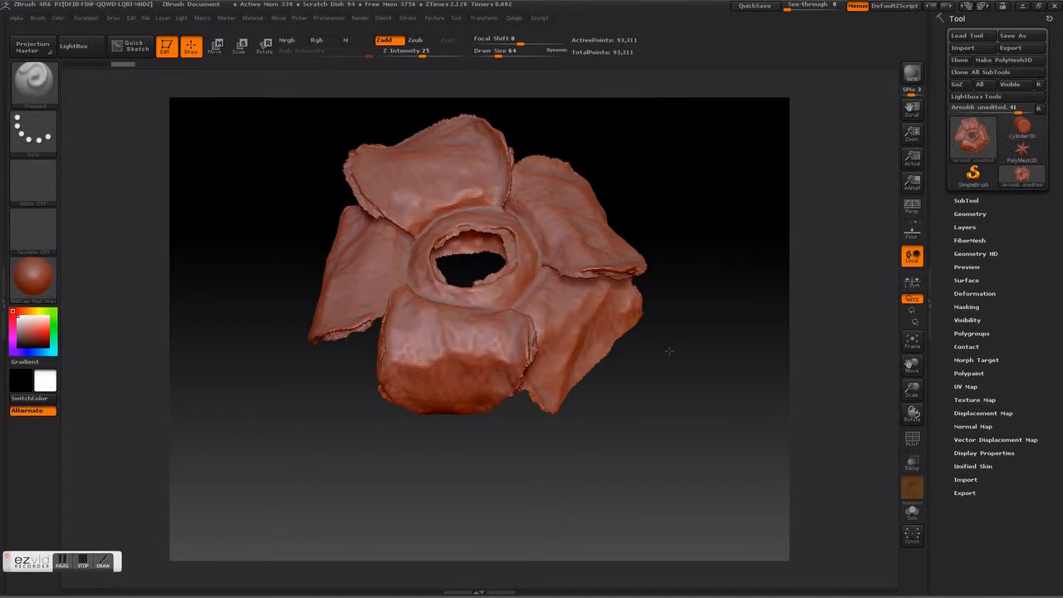
mouse_move(662, 375)
mouse_down()
mouse_move(664, 432)
mouse_move(662, 390)
mouse_up()
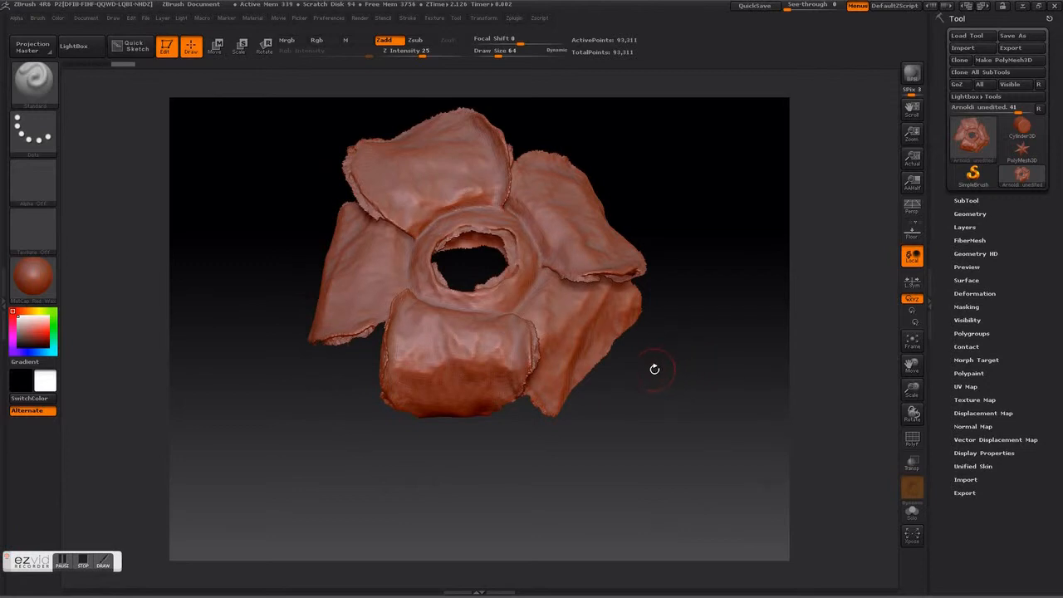
mouse_move(658, 366)
mouse_down()
mouse_move(633, 487)
mouse_move(607, 403)
mouse_up()
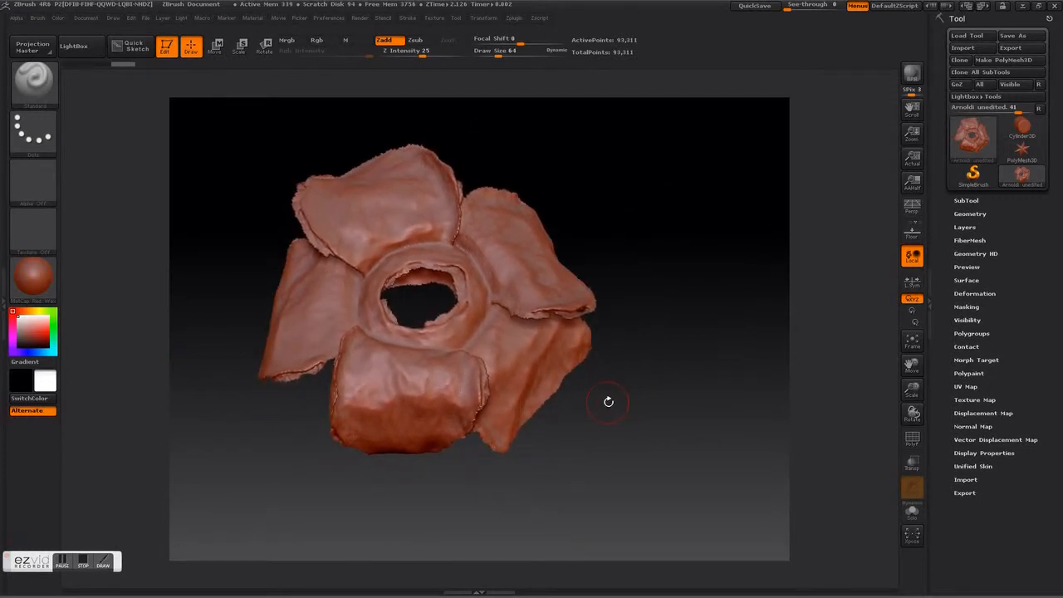
mouse_move(652, 392)
mouse_down()
mouse_move(505, 388)
mouse_move(660, 391)
mouse_move(640, 379)
mouse_move(631, 399)
mouse_move(637, 389)
mouse_move(665, 400)
mouse_up()
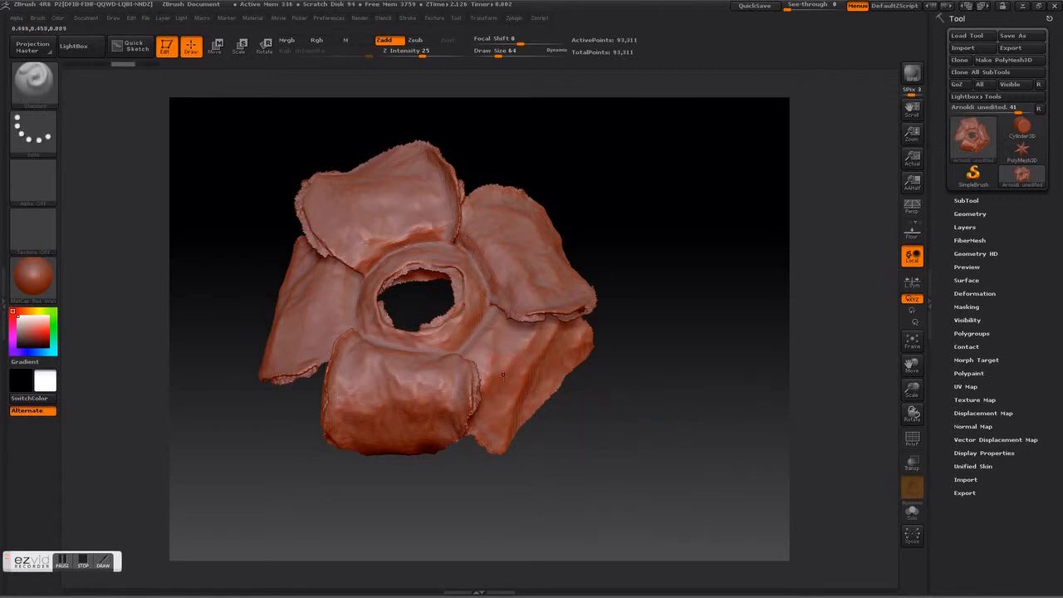
Step: Undo the last test brush strokes on the flower's petals
key(shift)
key(ctrl+z)
key(ctrl+z)
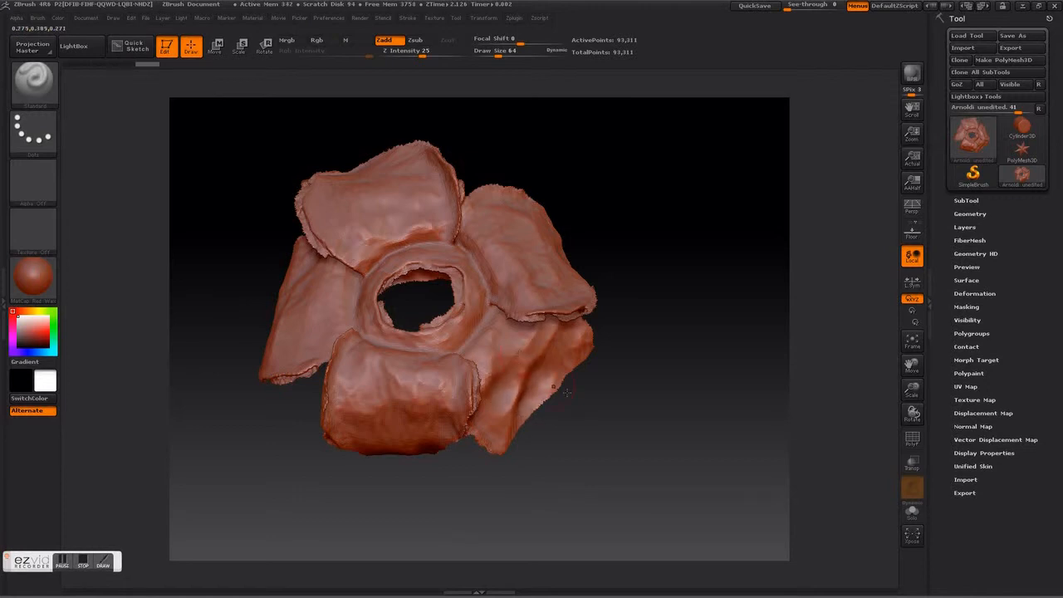
key(ctrl)
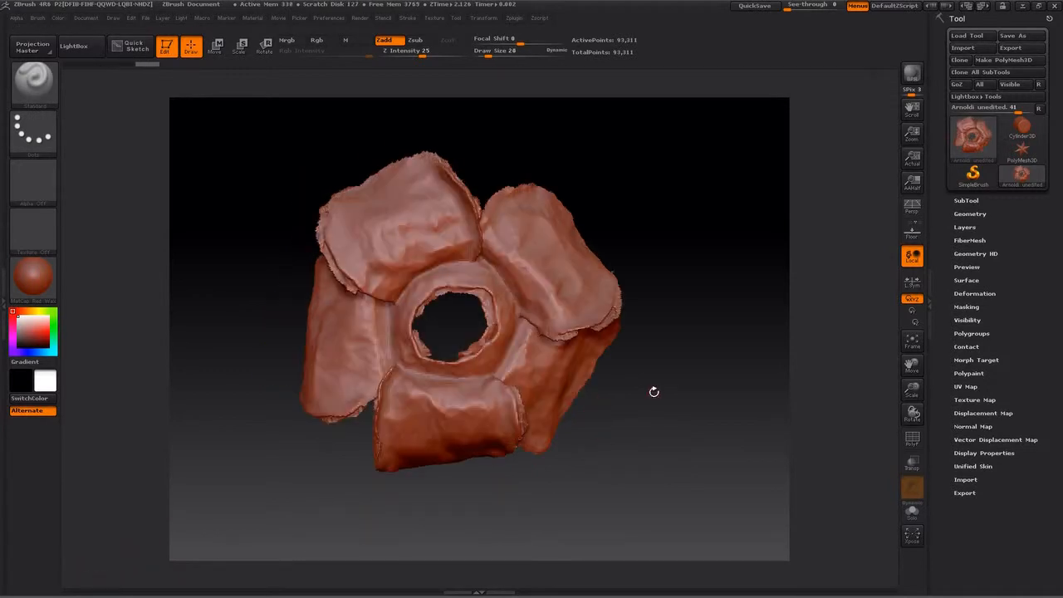
Step: Duplicate the flower subtool and rename the copy Clean
mouse_move(613, 460)
mouse_down()
mouse_move(636, 361)
mouse_move(600, 446)
mouse_up()
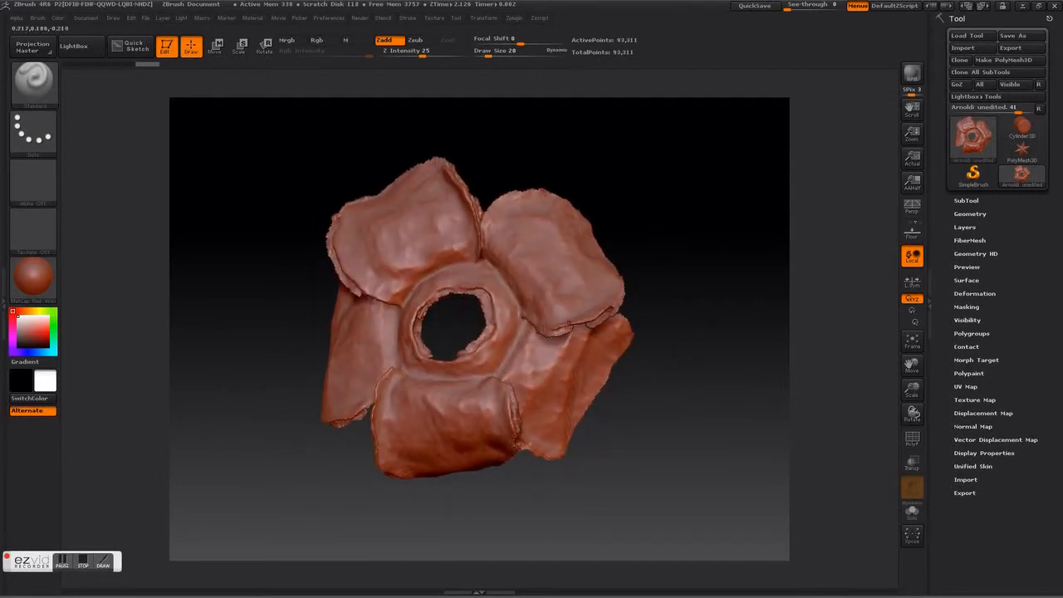
drag(623, 442, 632, 434)
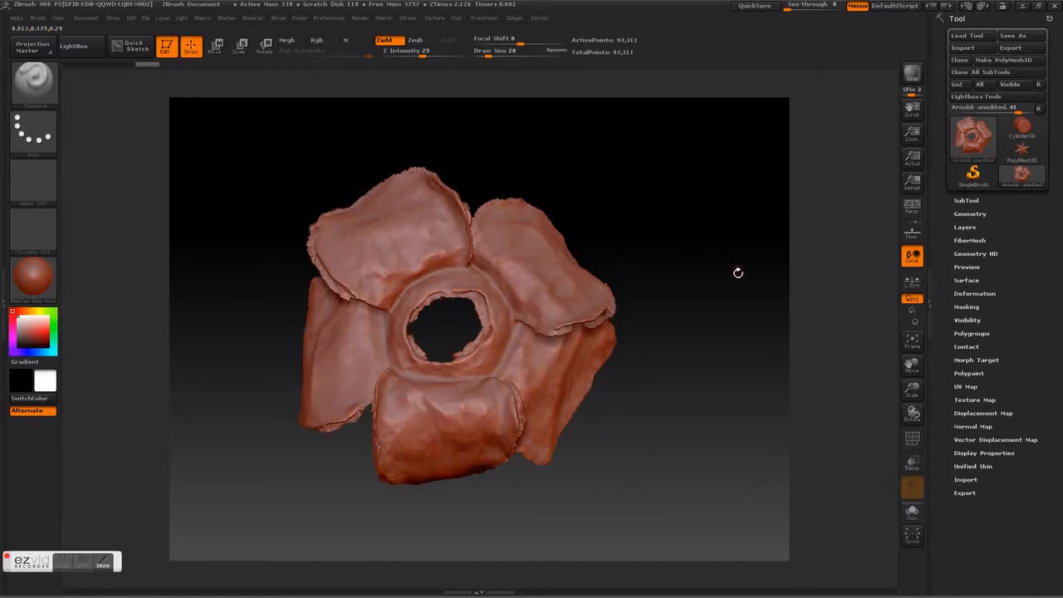
mouse_move(624, 408)
mouse_down()
mouse_move(655, 348)
mouse_move(632, 405)
mouse_up()
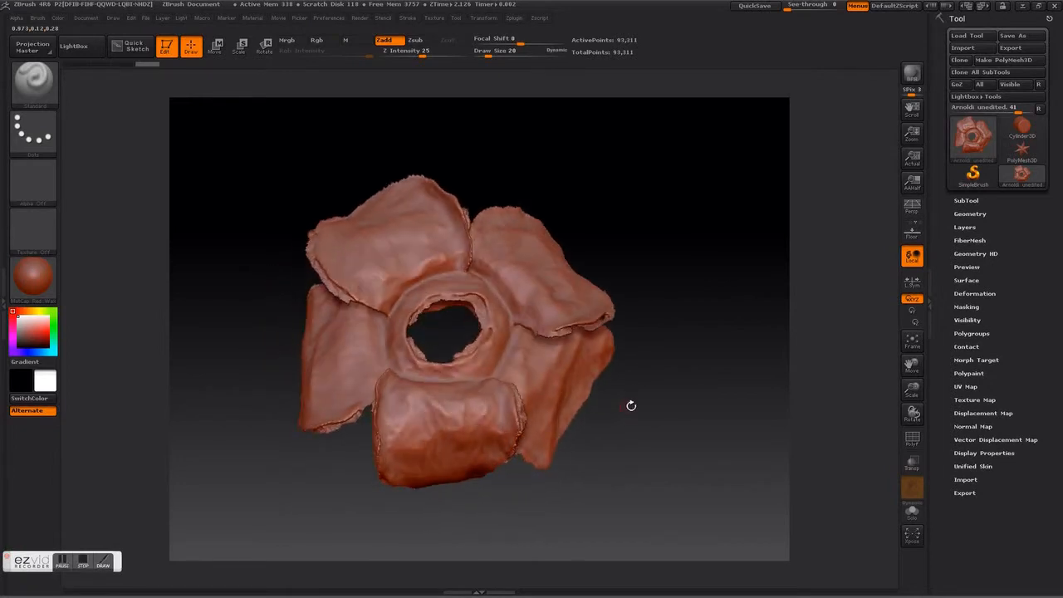
click(963, 200)
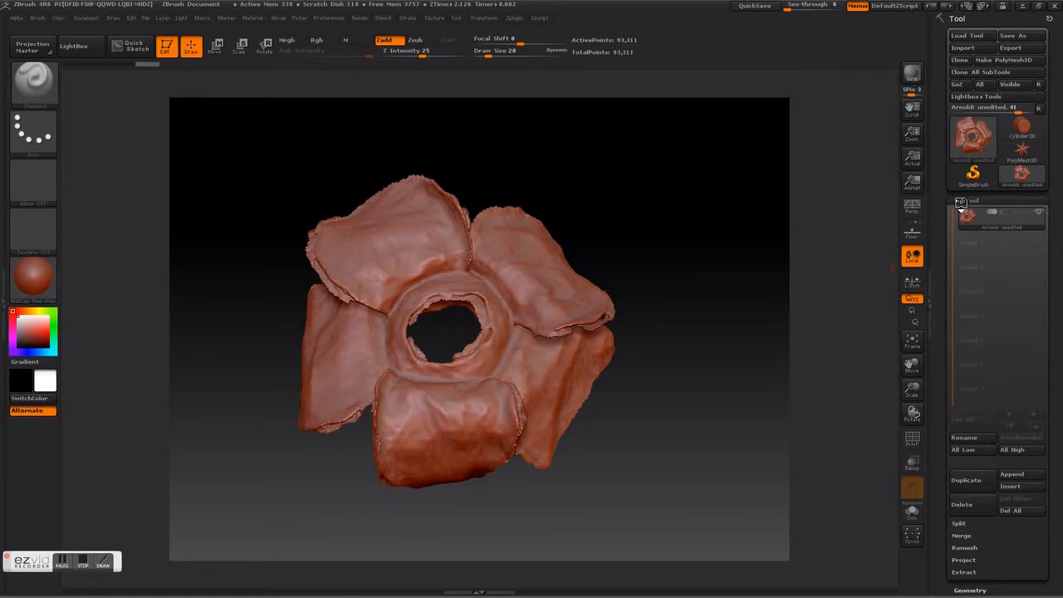
click(968, 480)
click(997, 241)
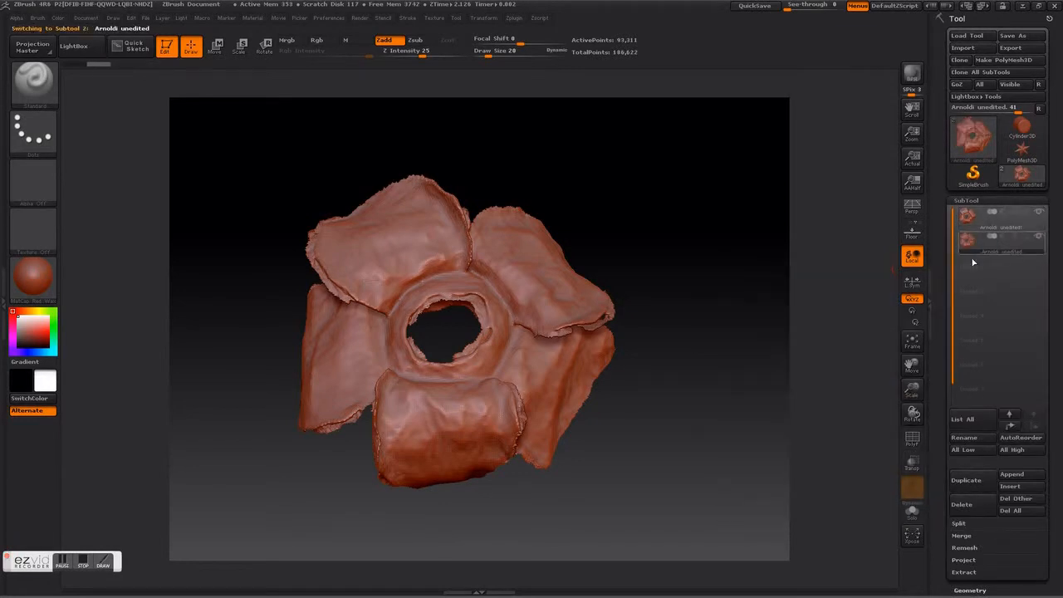
click(962, 438)
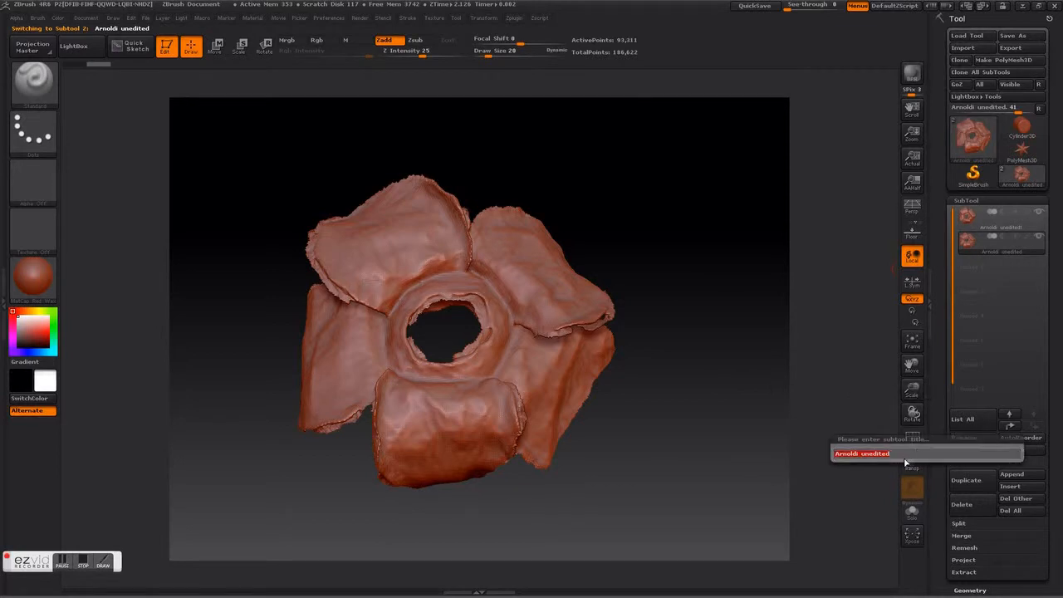
text(A)
key(Return)
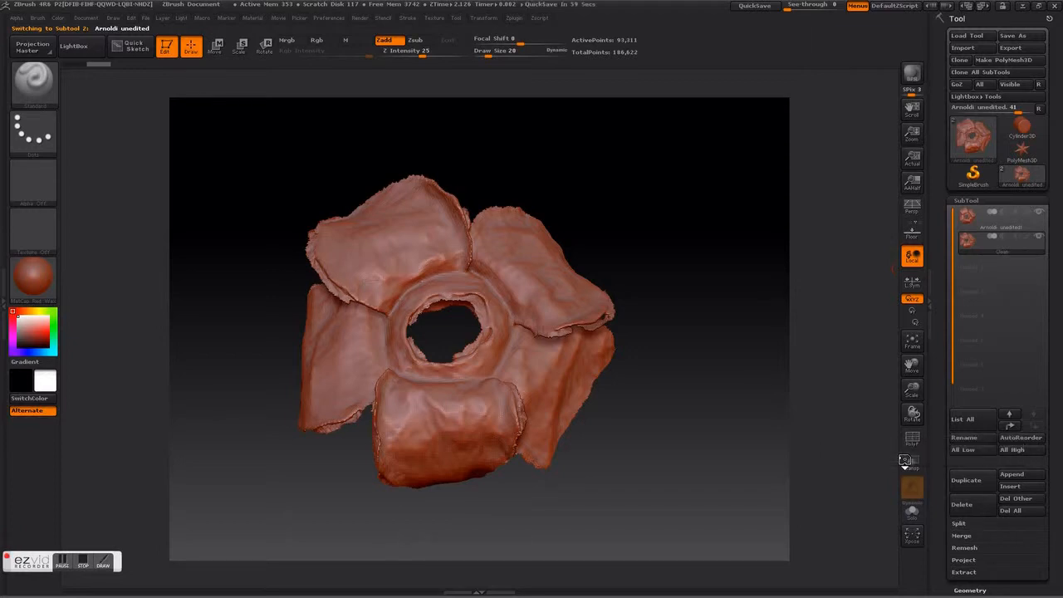
Step: Remesh the Clean subtool with DynaMesh at a resolution of 264 and subdivide it once
click(972, 590)
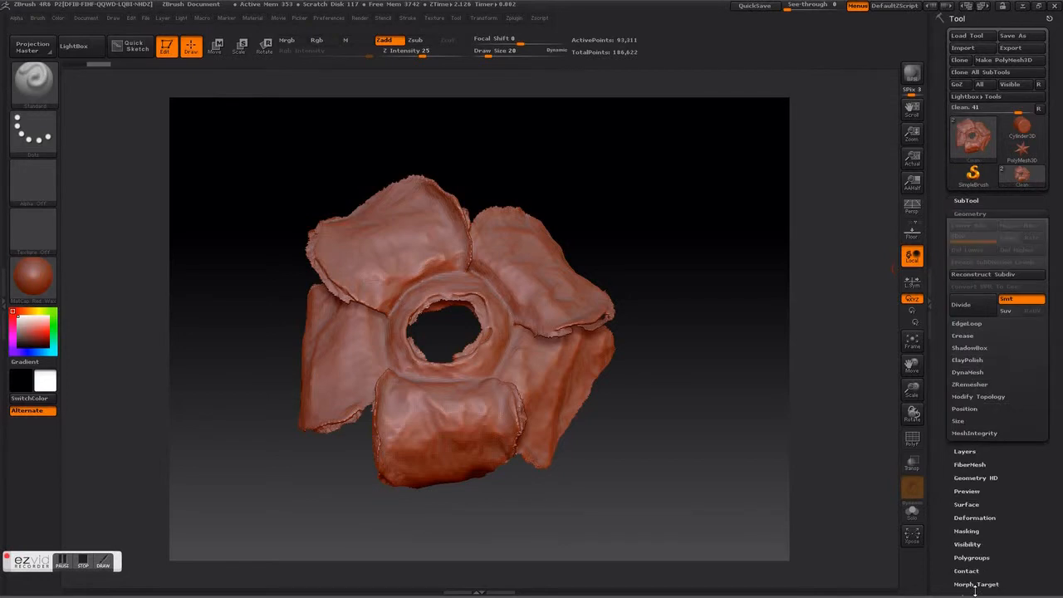
click(969, 372)
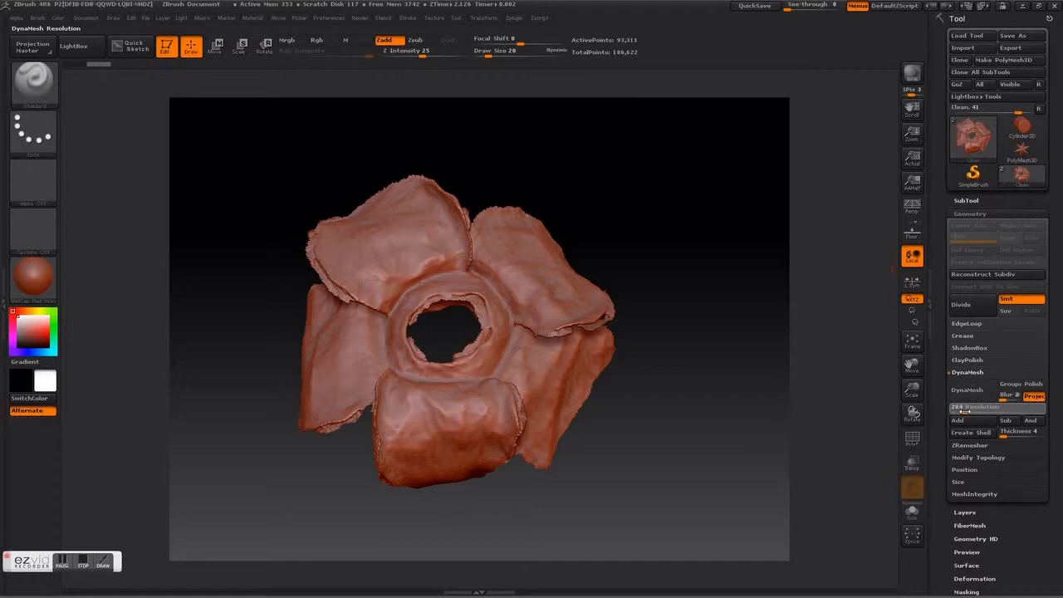
drag(965, 412, 965, 411)
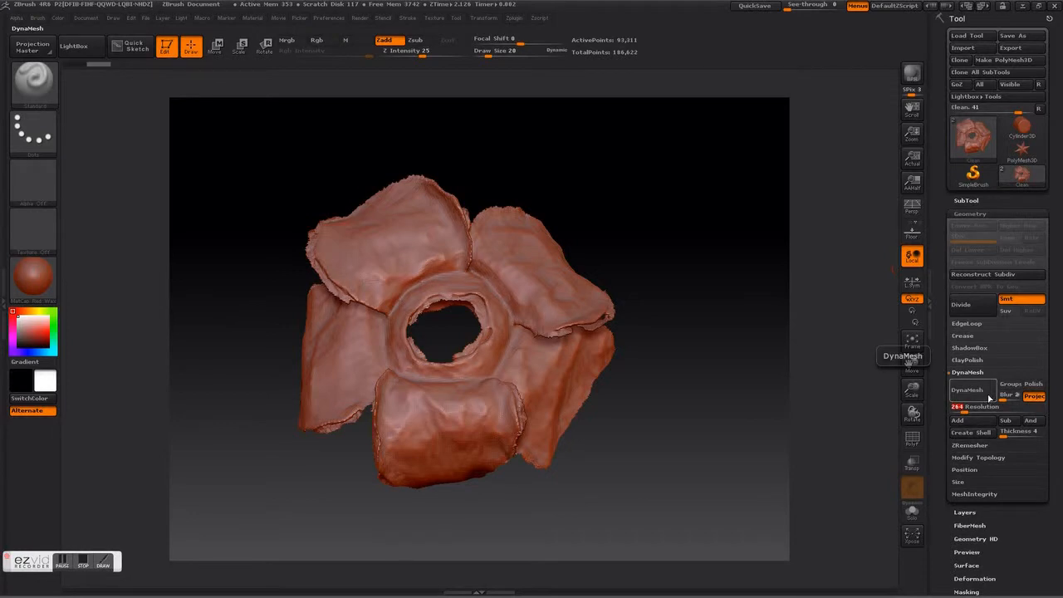
click(979, 391)
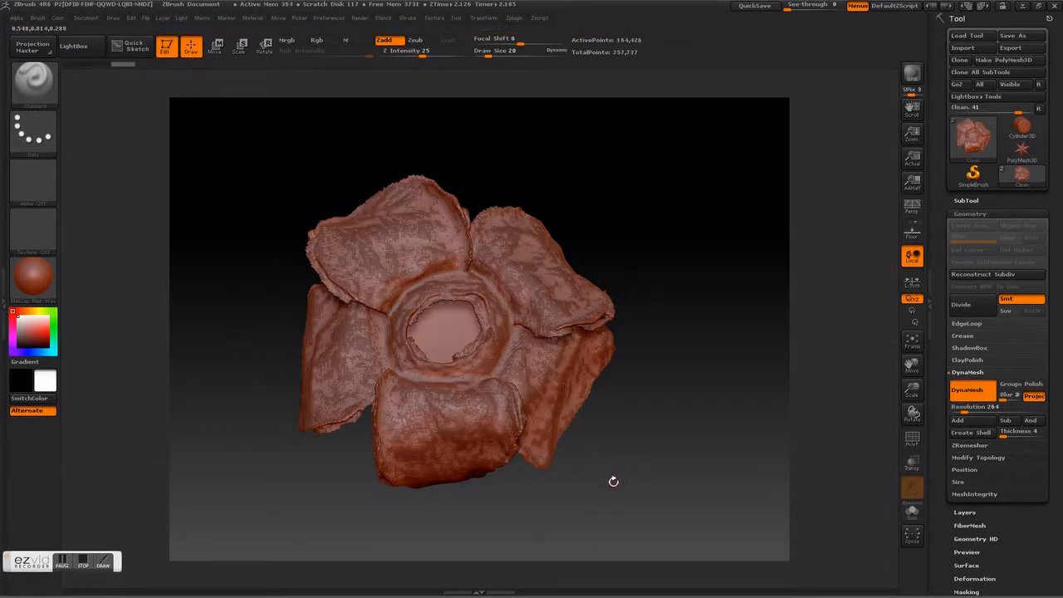
mouse_move(590, 502)
mouse_down()
mouse_move(660, 329)
mouse_move(610, 353)
mouse_move(563, 402)
mouse_move(692, 376)
mouse_up()
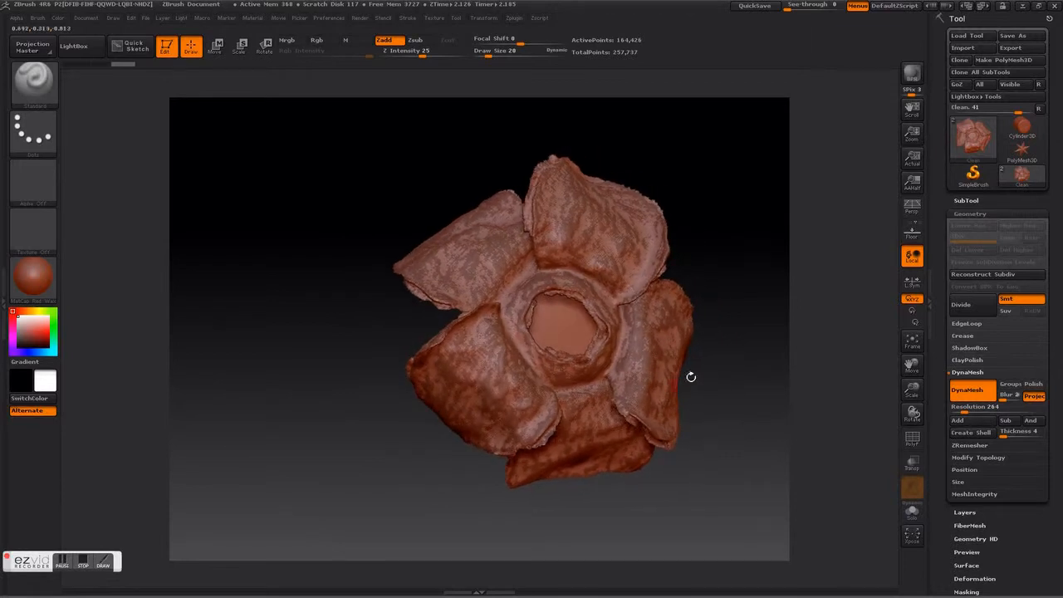
click(964, 309)
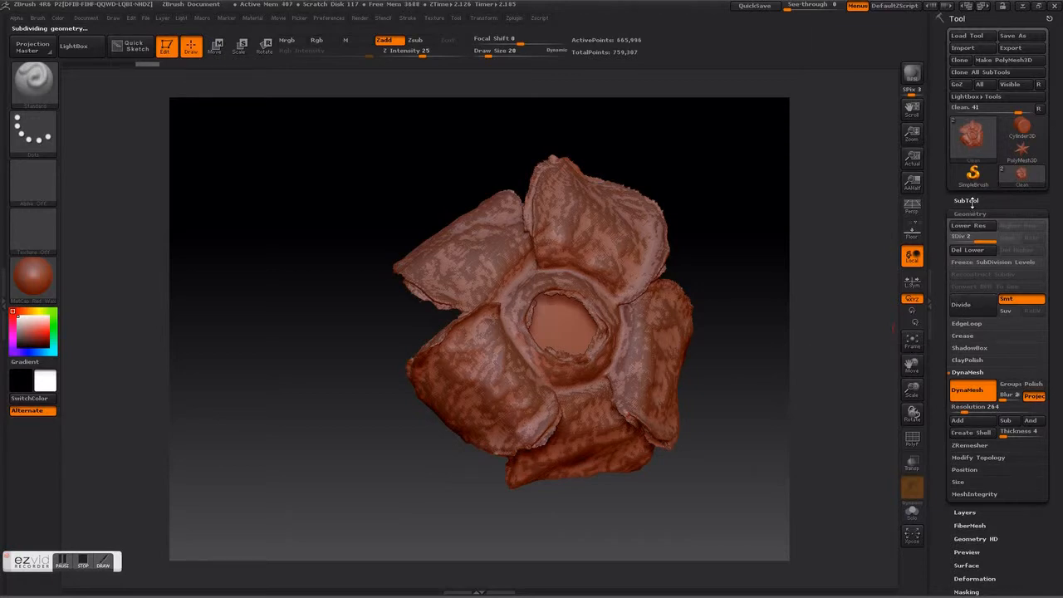
Step: Project the original scan's detail onto the Clean subtool with ProjectAll at distance 0.02 and mean 25
click(967, 200)
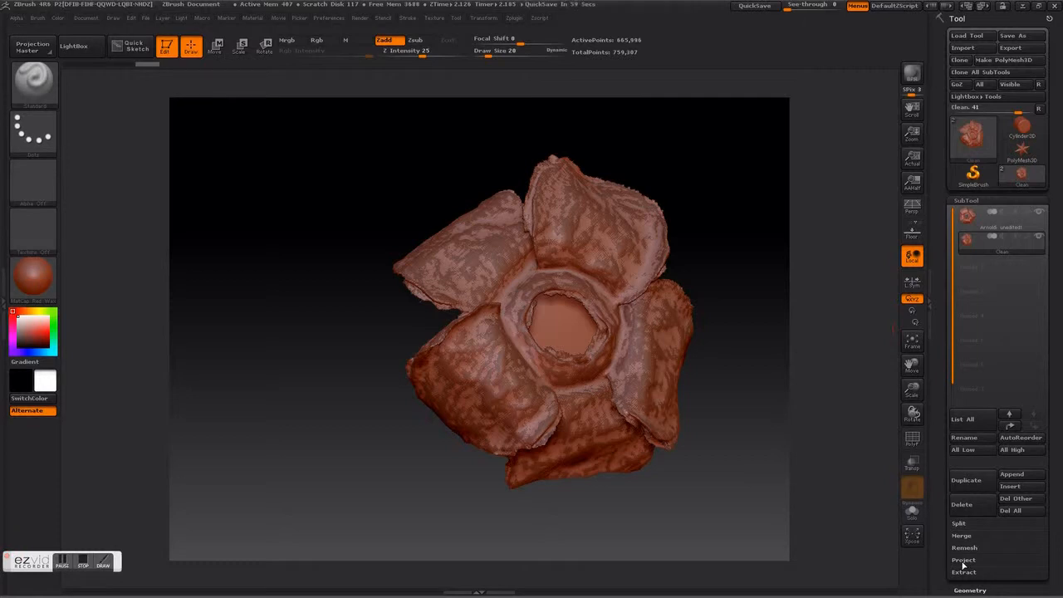
click(963, 563)
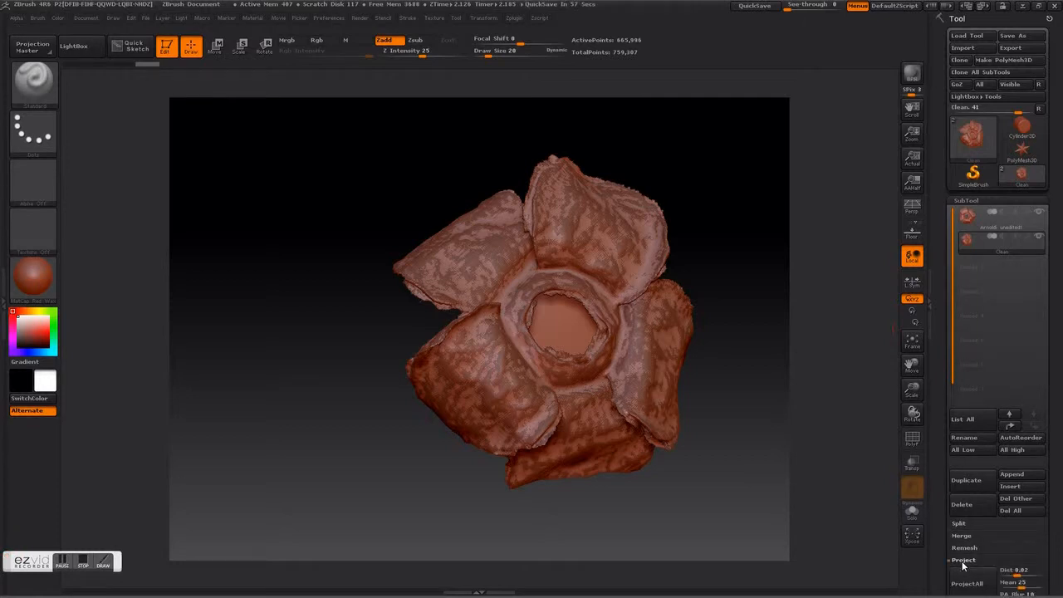
click(969, 584)
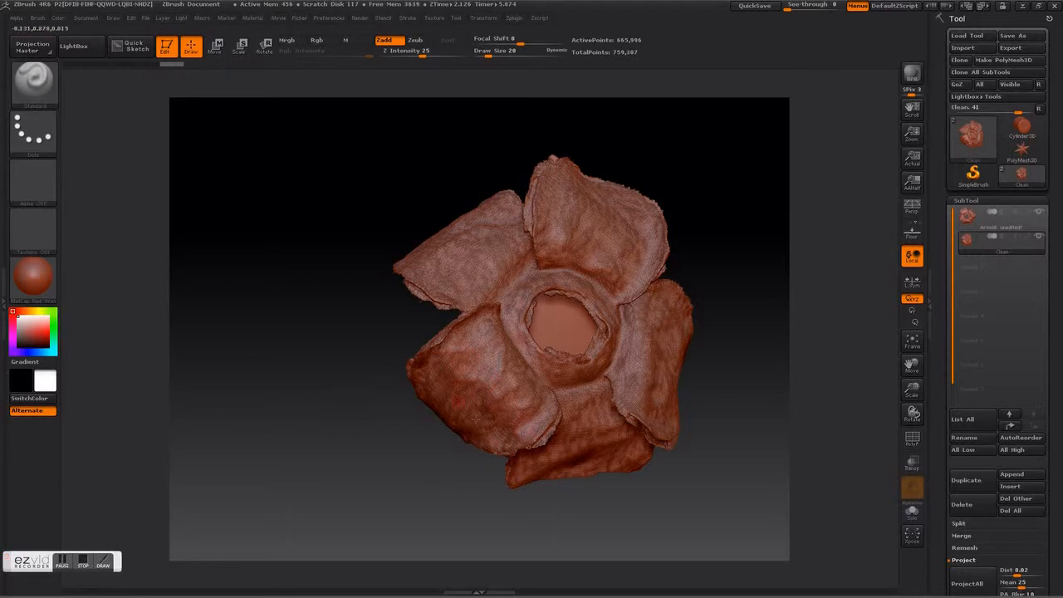
Step: Set the draw size to 39 and smooth the rough edge of the petal below the central opening
drag(729, 422, 637, 415)
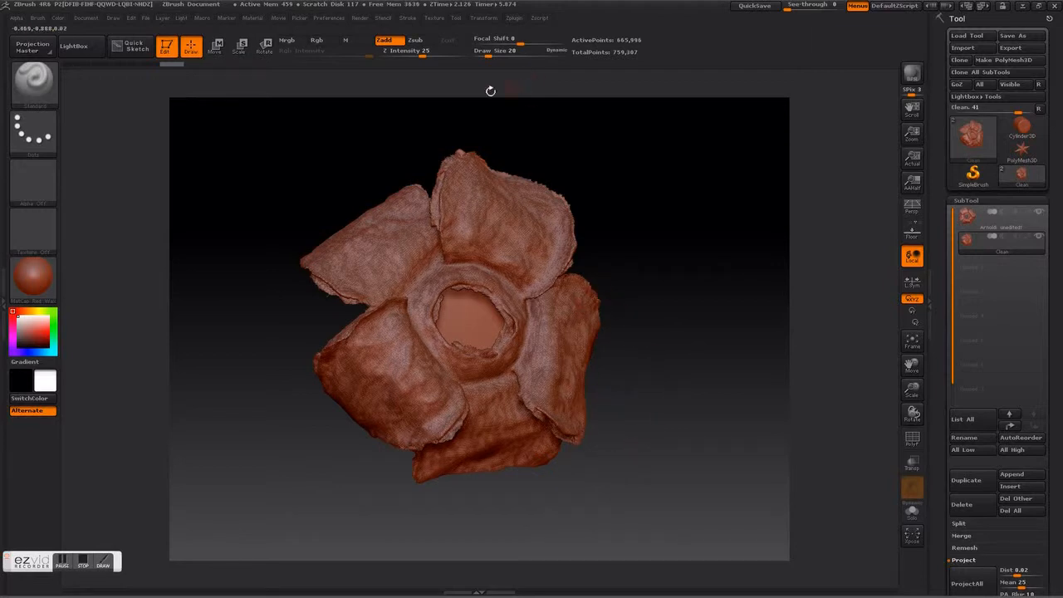
drag(487, 55, 506, 55)
drag(504, 55, 501, 55)
alt+drag(630, 384, 660, 515)
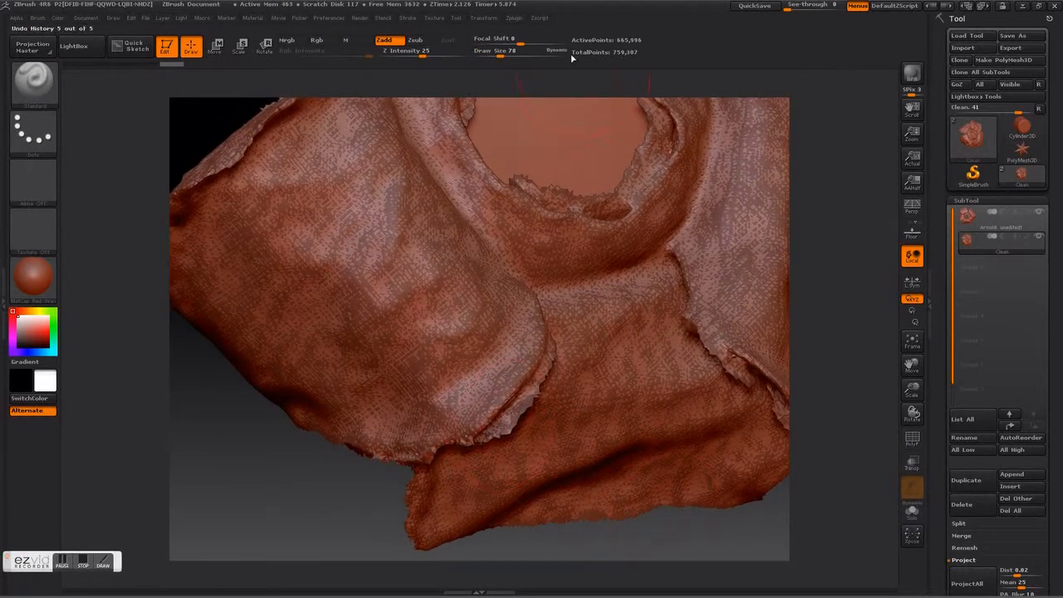
click(494, 54)
key(shift)
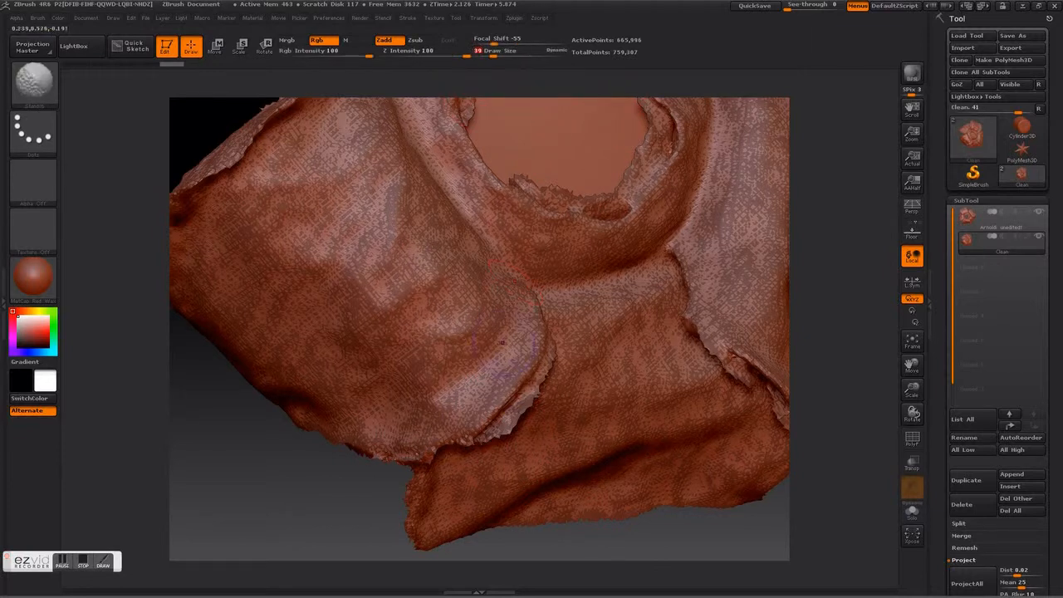
mouse_move(525, 389)
shift+mouse_down()
mouse_move(511, 407)
mouse_move(492, 404)
mouse_move(520, 397)
mouse_move(531, 329)
shift+mouse_up()
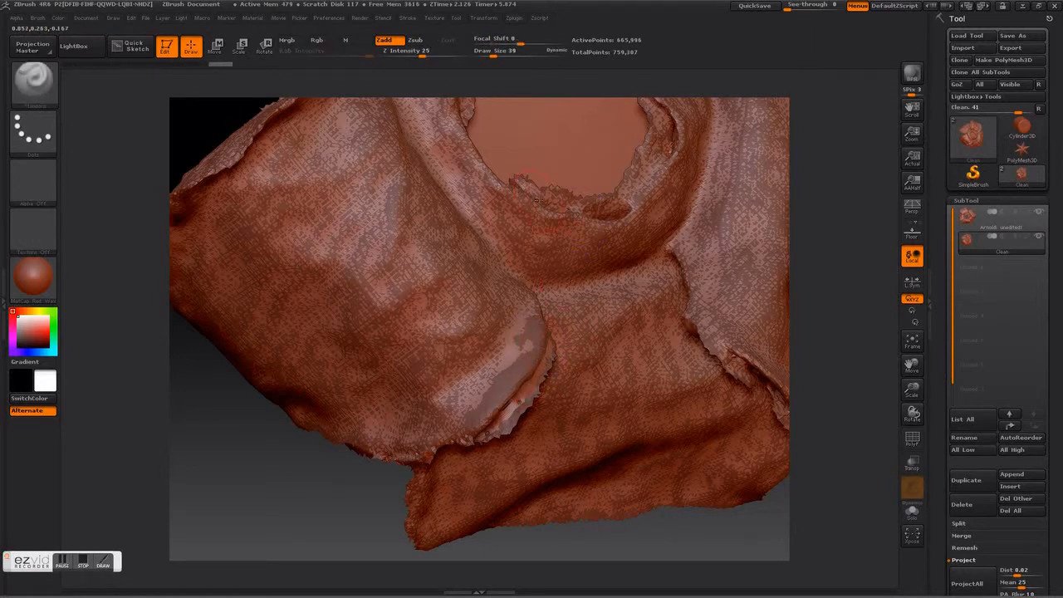
Step: Smooth the jagged rim of the flower's central opening and the rough edges of the surrounding petals
mouse_move(514, 178)
mouse_down()
mouse_move(577, 208)
mouse_move(613, 210)
mouse_move(653, 181)
mouse_move(680, 126)
mouse_up()
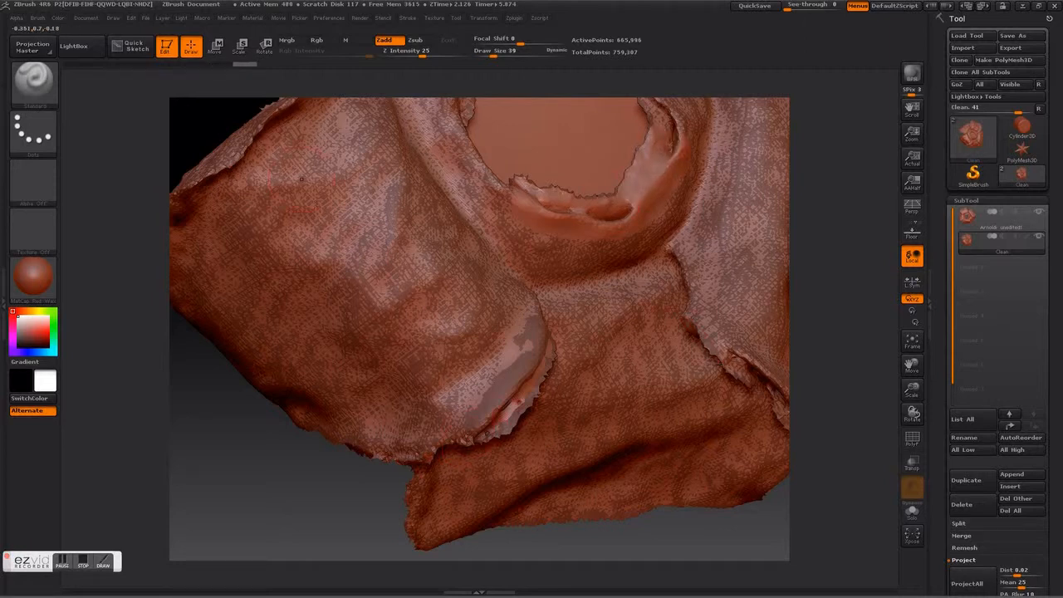
drag(622, 215, 624, 219)
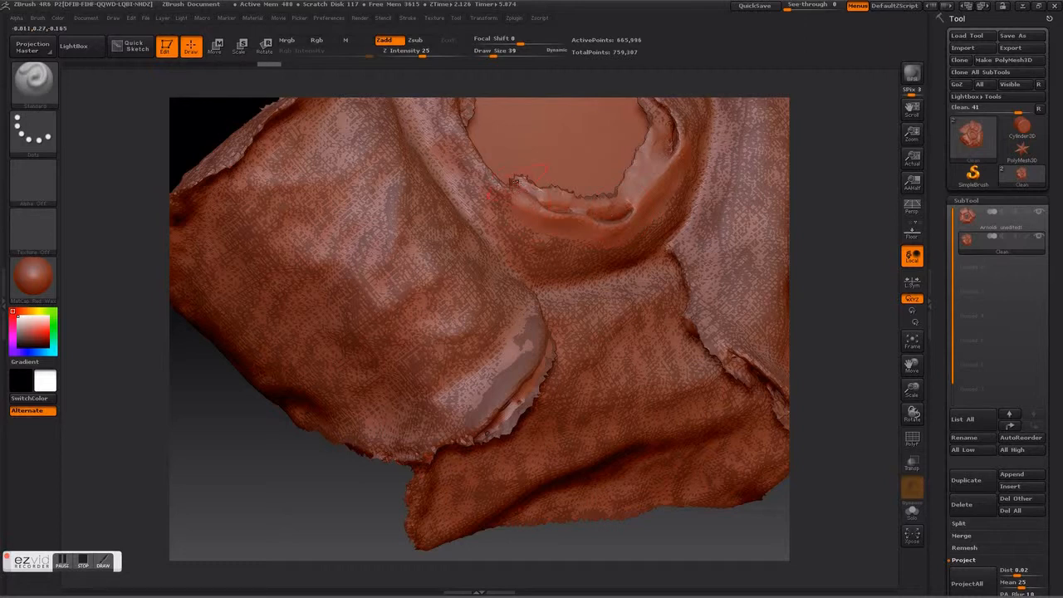
drag(715, 334, 746, 362)
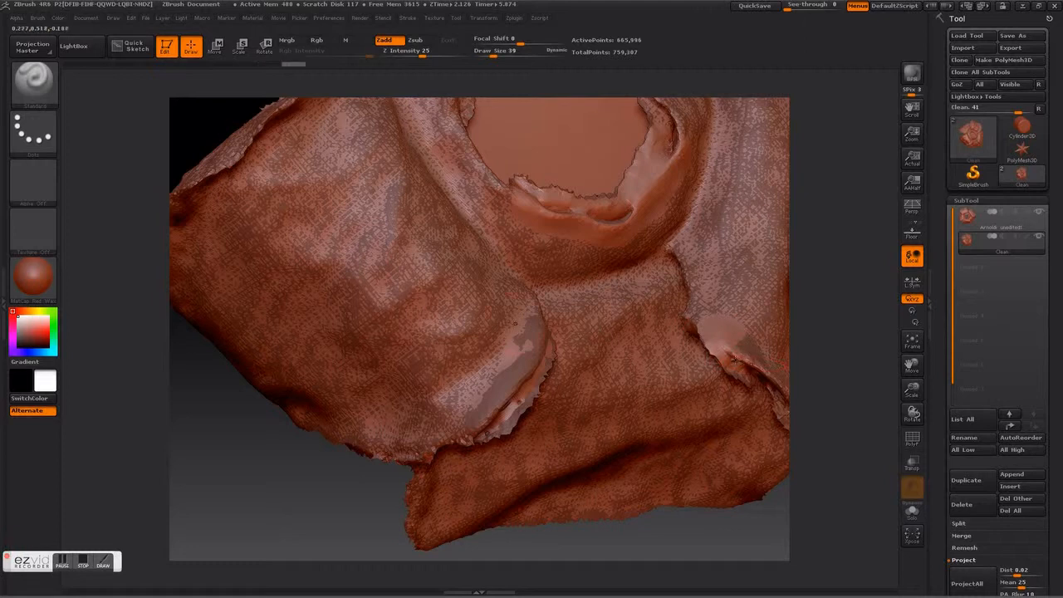
drag(417, 451, 382, 472)
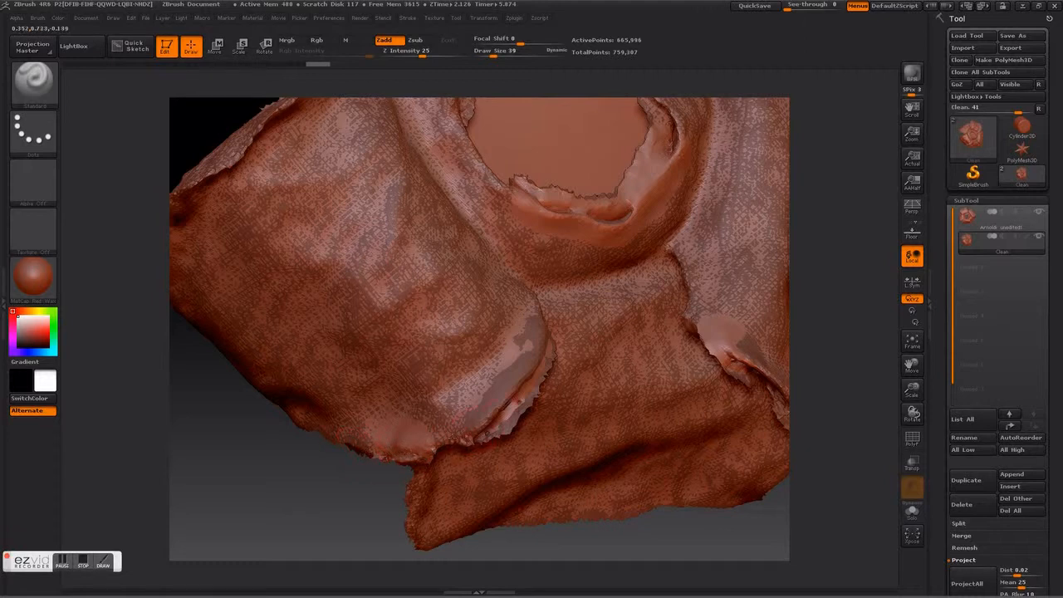
key(shift)
shift+drag(516, 388, 449, 428)
mouse_move(553, 207)
shift+mouse_down()
mouse_move(584, 208)
mouse_move(668, 149)
shift+mouse_up()
Step: Smooth the rough oval patch on the flower's underside beneath the petals
drag(208, 115, 200, 274)
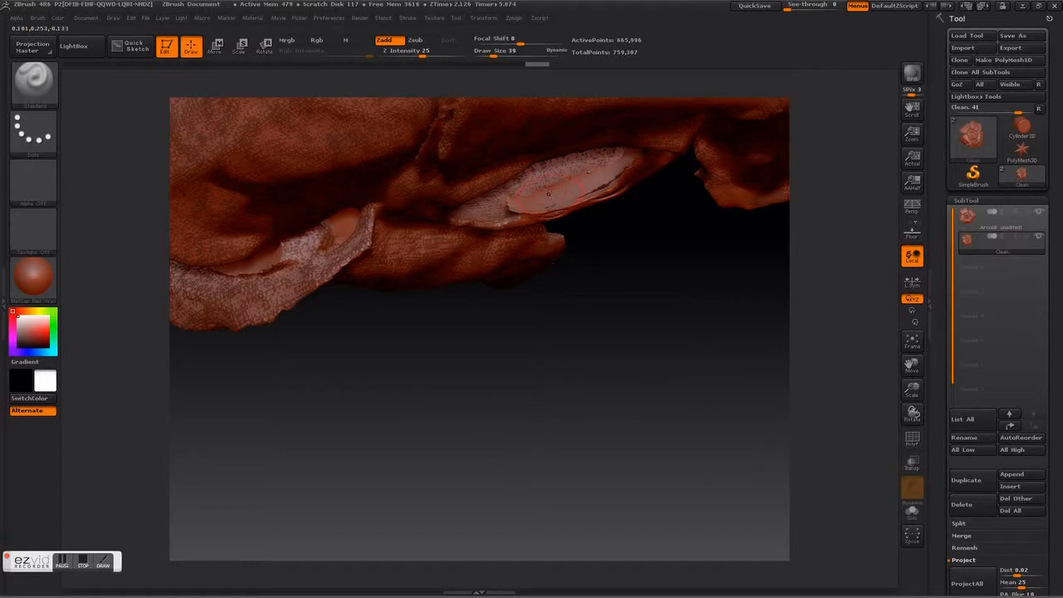
mouse_move(531, 200)
mouse_down()
mouse_move(514, 210)
mouse_move(548, 213)
mouse_move(599, 172)
mouse_move(539, 201)
mouse_move(517, 194)
mouse_move(519, 214)
mouse_move(600, 201)
mouse_move(586, 182)
mouse_move(549, 200)
mouse_move(535, 221)
mouse_move(501, 215)
mouse_up()
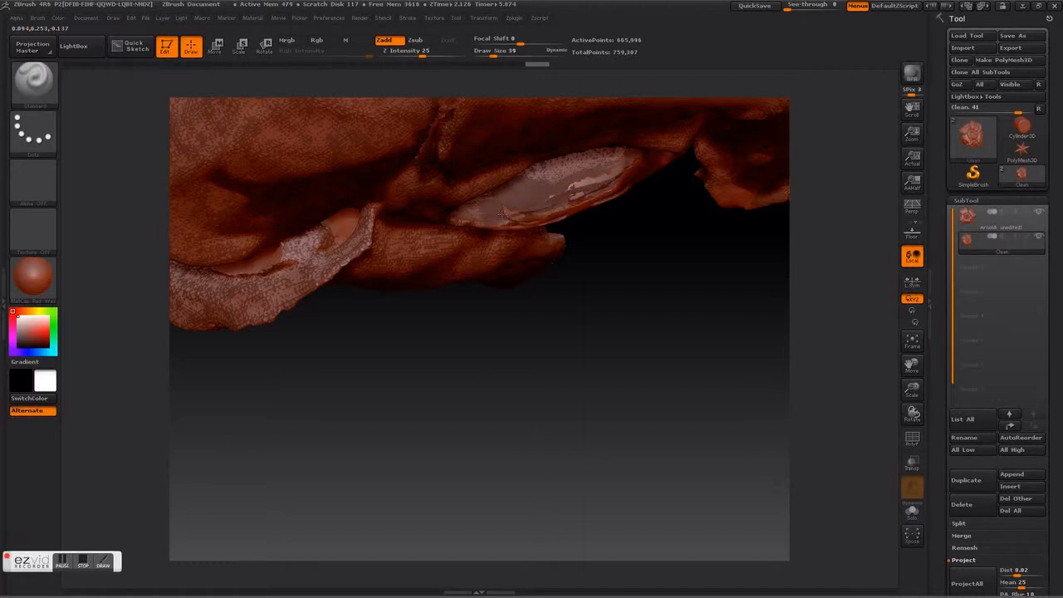
mouse_move(664, 311)
mouse_down()
mouse_move(661, 328)
mouse_move(646, 298)
mouse_move(658, 318)
mouse_move(497, 219)
mouse_move(673, 280)
mouse_move(645, 263)
mouse_up()
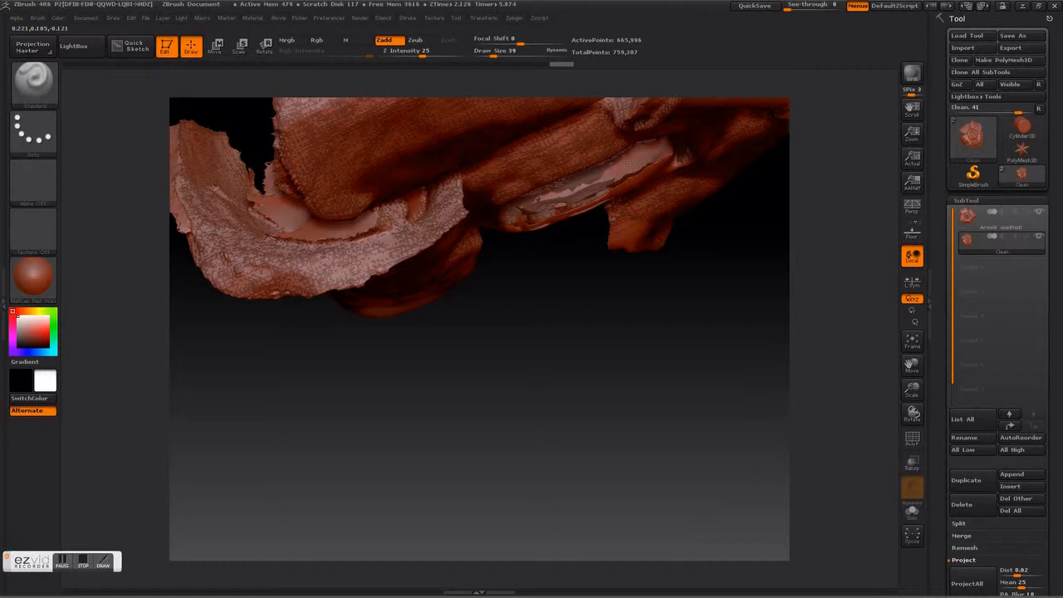
mouse_move(616, 310)
mouse_down()
mouse_move(586, 308)
mouse_move(641, 274)
mouse_move(628, 287)
mouse_move(645, 209)
mouse_up()
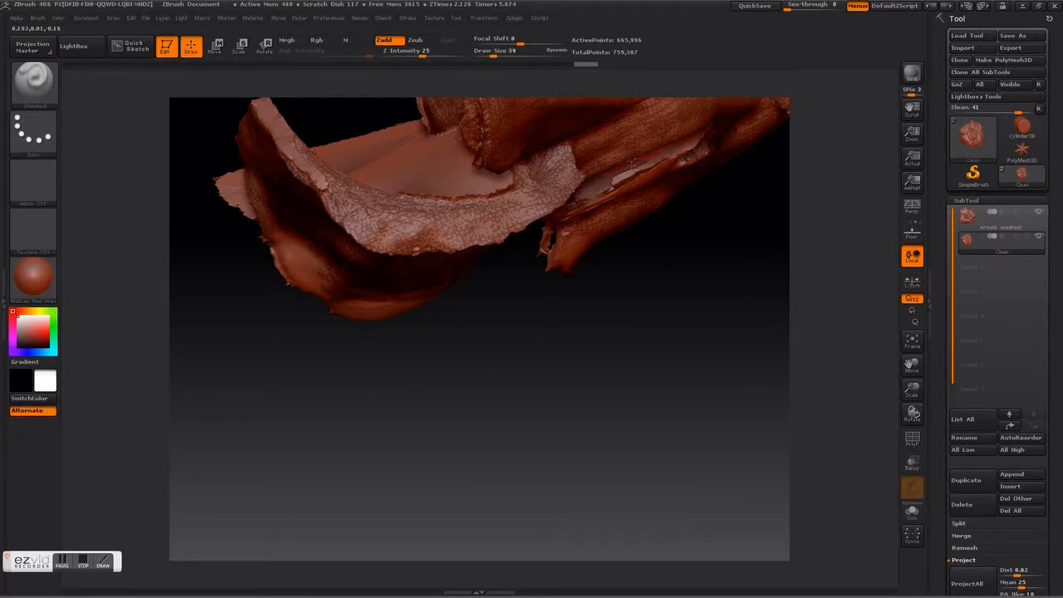
Step: Brush over the smoothed oval patch on the underside with the ZProject brush, and return to the Standard brush
alt+drag(641, 269, 605, 474)
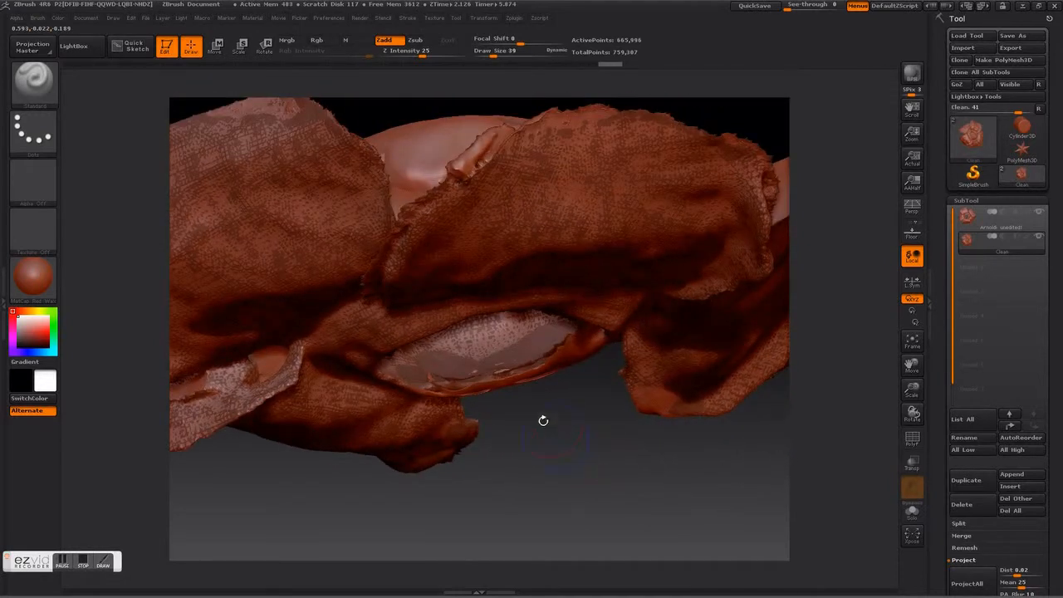
key(b)
key(z)
key(p)
drag(532, 337, 428, 353)
key(b)
key(s)
key(t)
Step: Examine the smoothed flower from the front, side and underside, checking its petals, central opening and base
drag(545, 429, 676, 503)
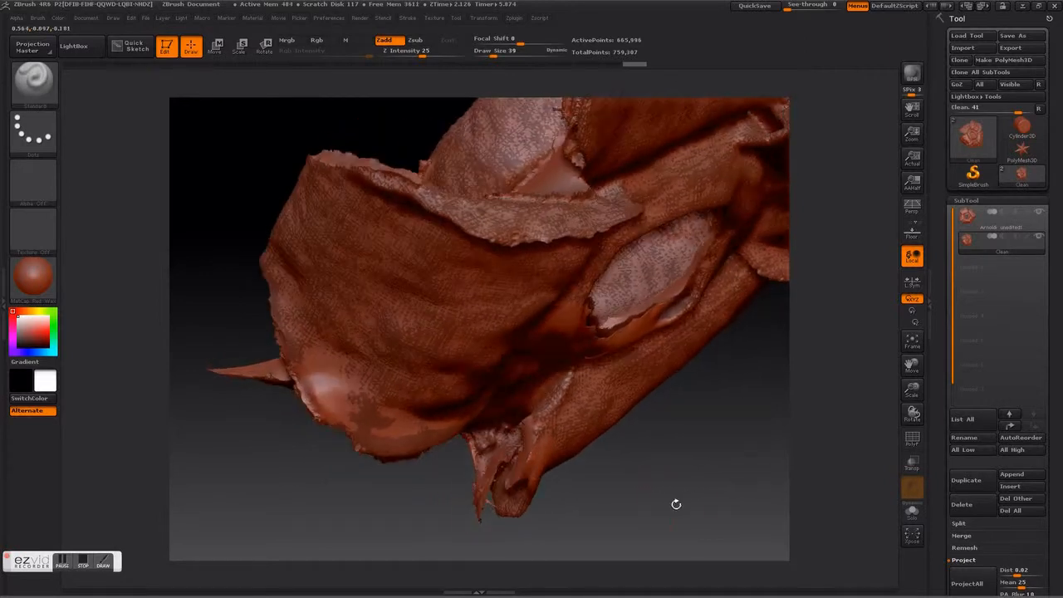
mouse_move(721, 475)
mouse_down()
mouse_move(589, 440)
mouse_move(565, 384)
mouse_up()
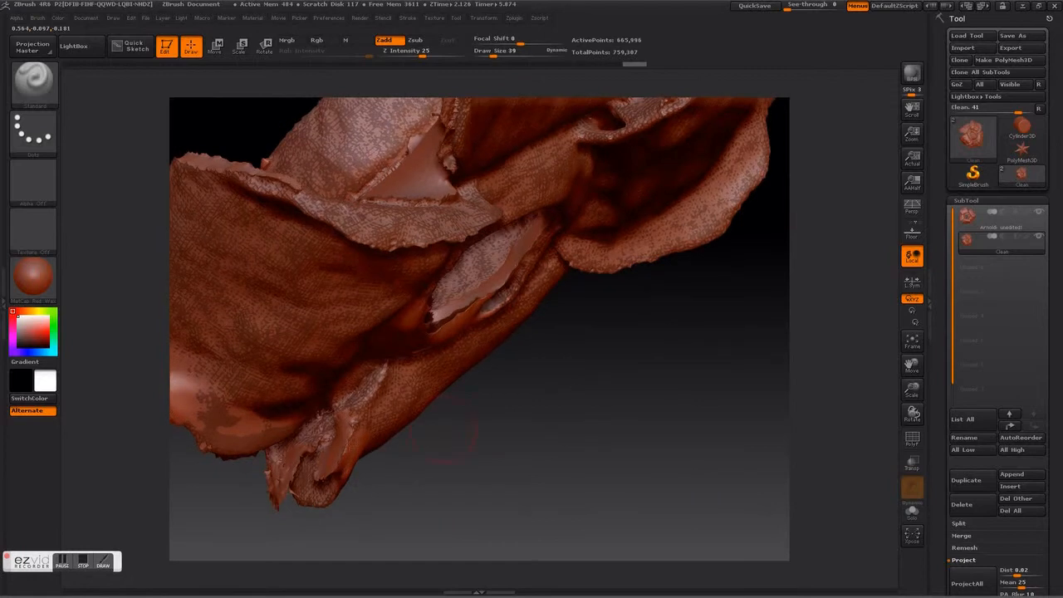
click(88, 564)
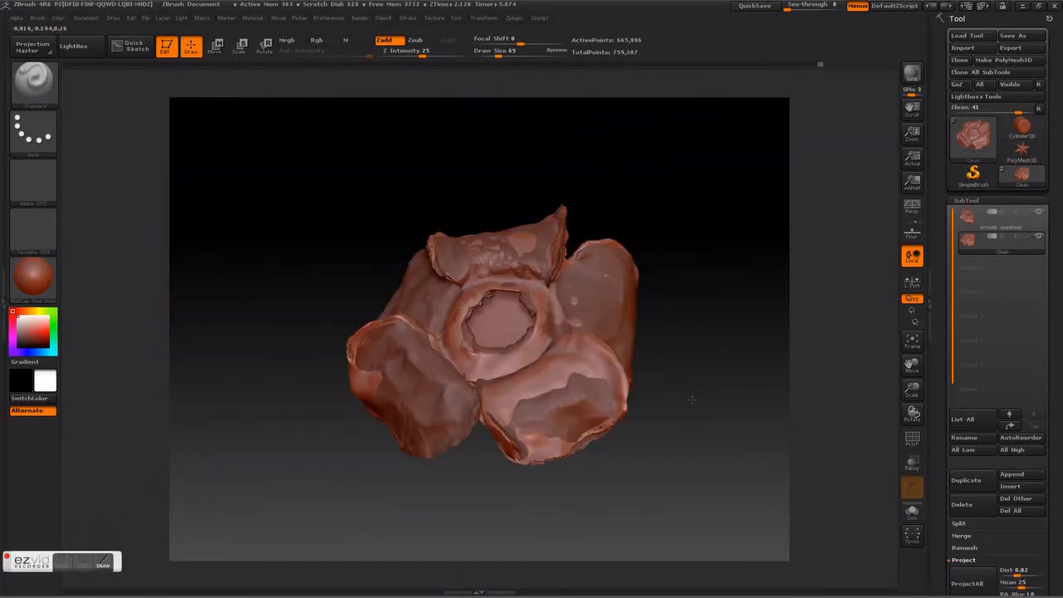
drag(656, 415, 700, 373)
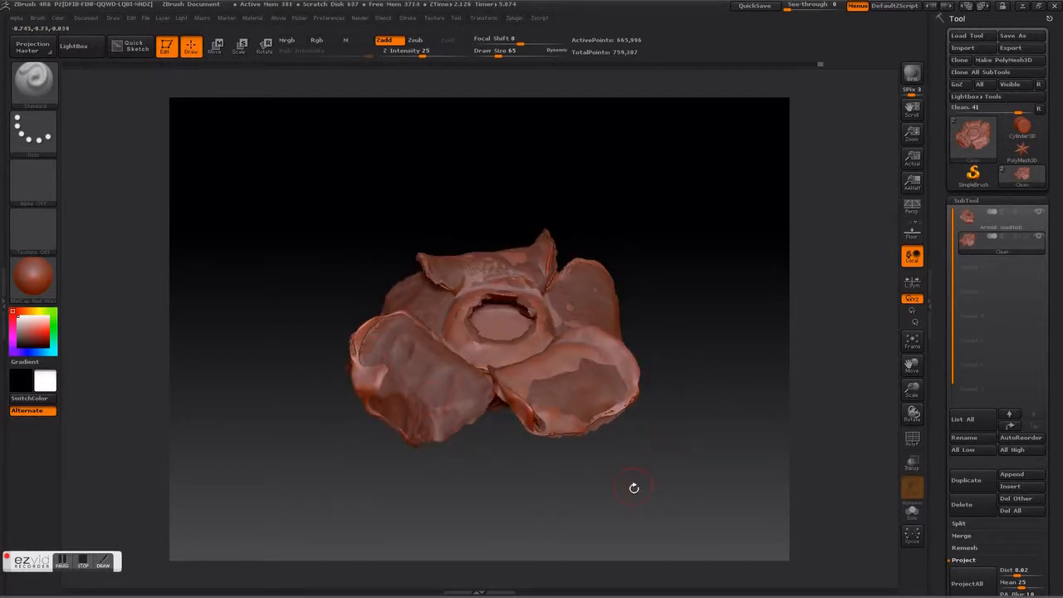
mouse_move(733, 399)
mouse_down()
mouse_move(729, 428)
mouse_move(720, 388)
mouse_up()
drag(495, 506, 577, 426)
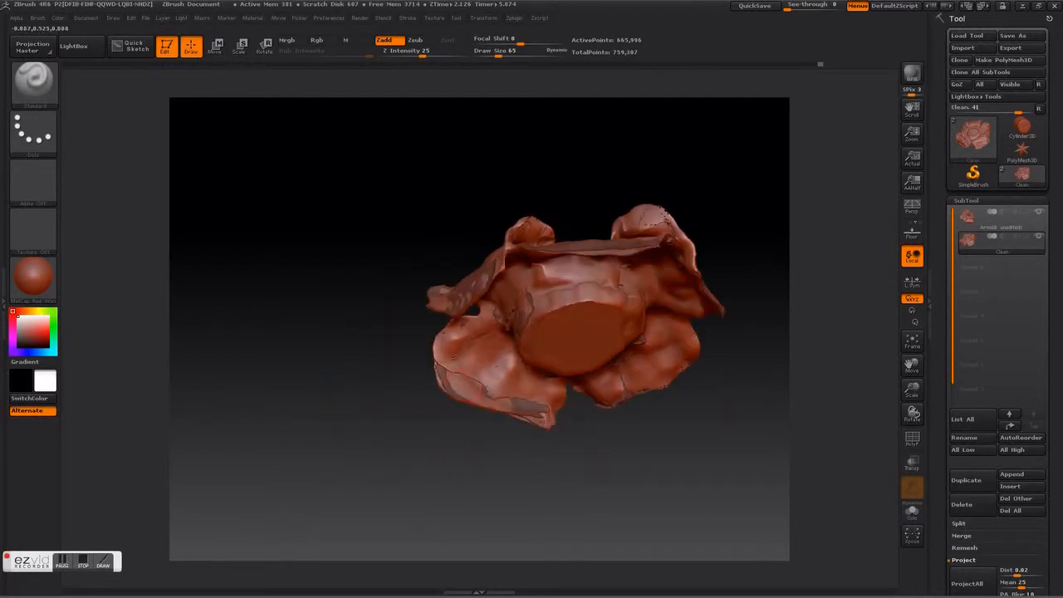
mouse_move(684, 447)
mouse_down()
mouse_move(638, 480)
mouse_move(653, 461)
mouse_move(661, 479)
mouse_move(680, 462)
mouse_move(655, 456)
mouse_up()
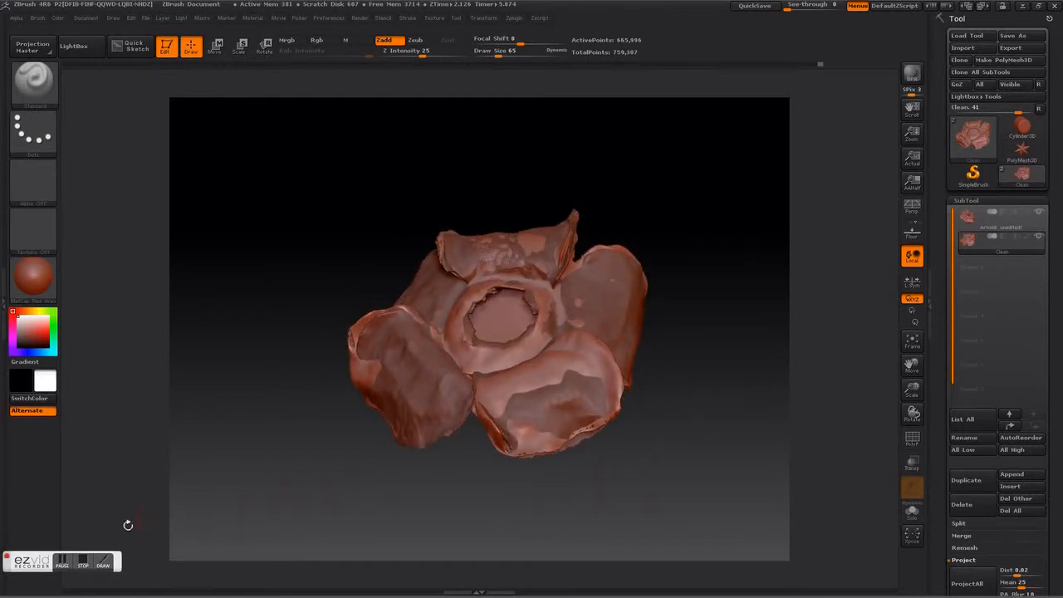
click(92, 563)
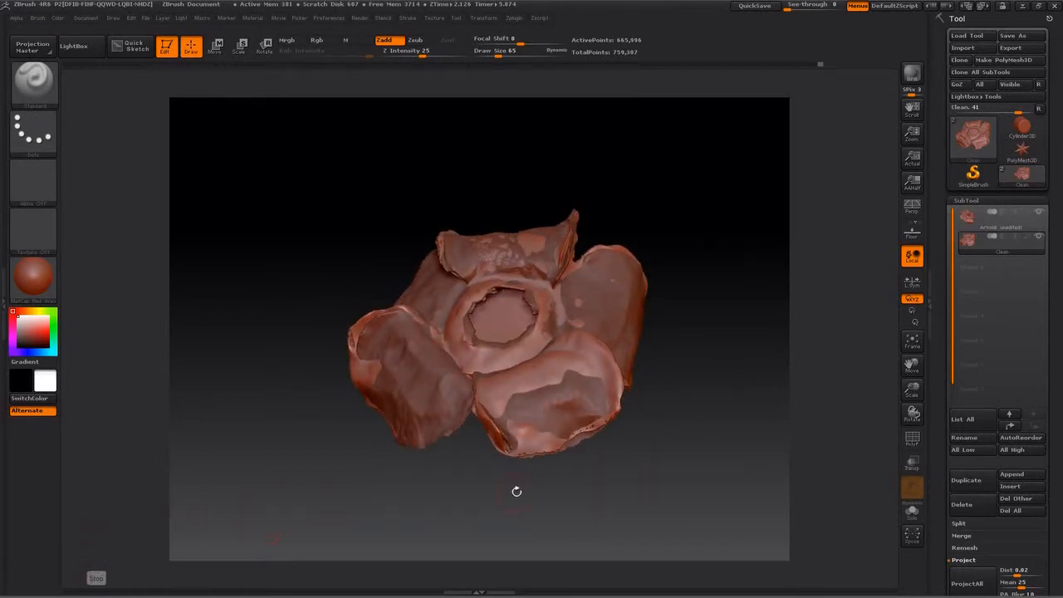
drag(510, 434, 572, 448)
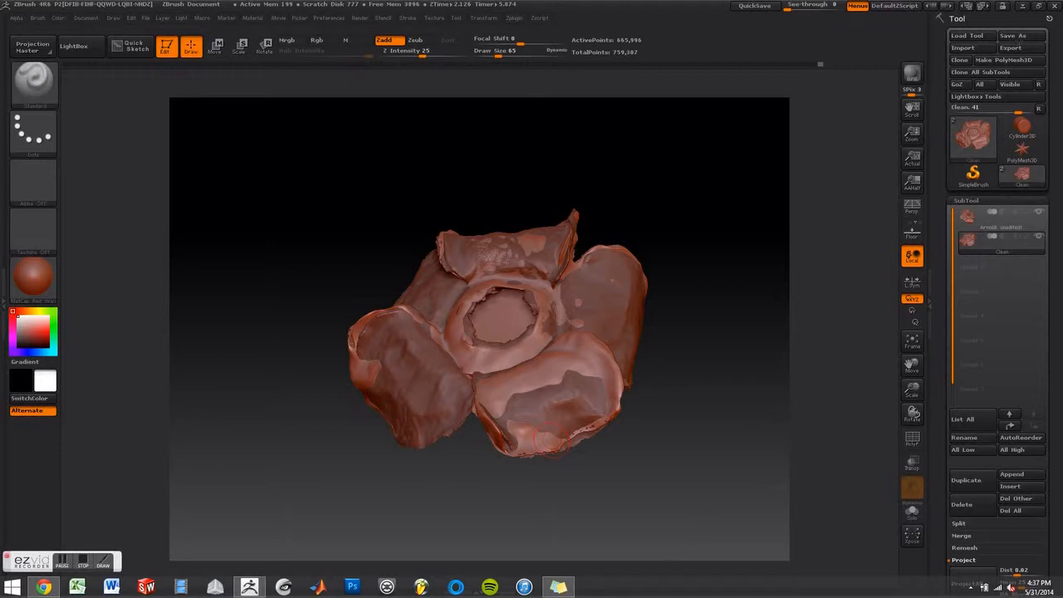
Step: Check the file formats offered for exporting the Clean mesh and close the export dialog without saving
click(1015, 48)
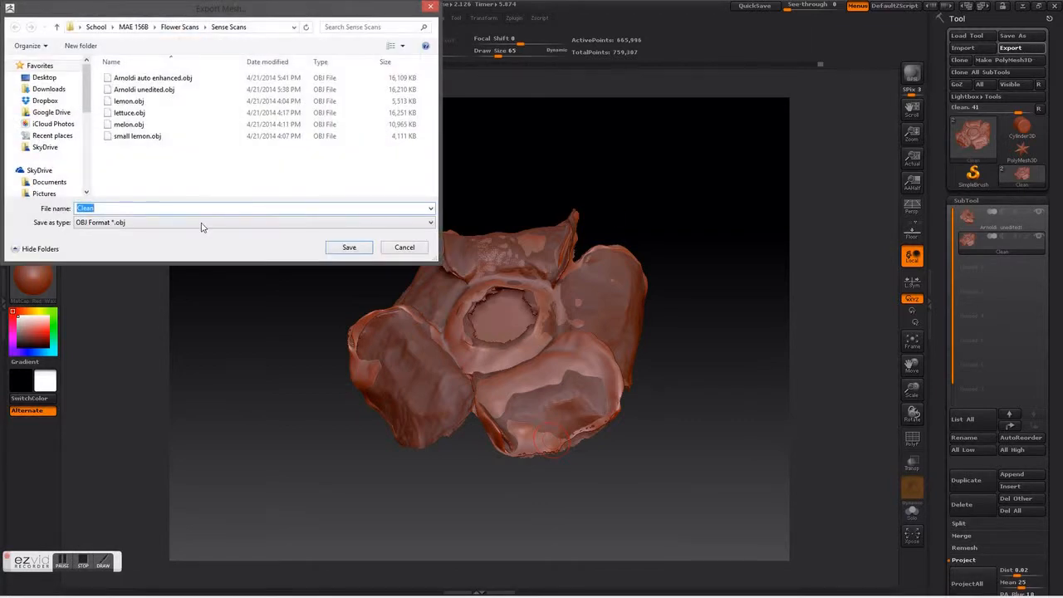
click(201, 224)
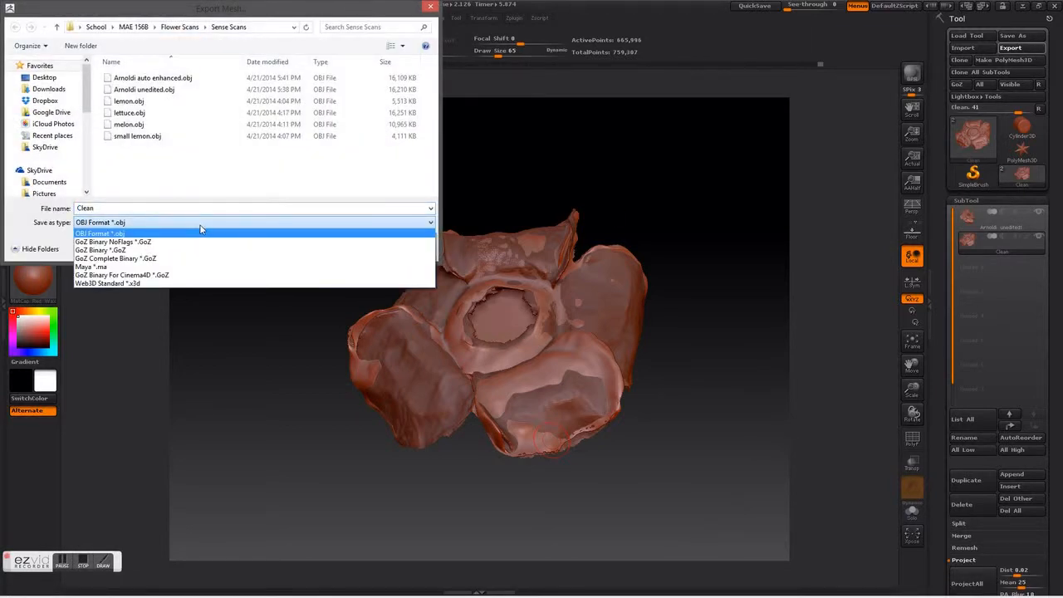
click(376, 230)
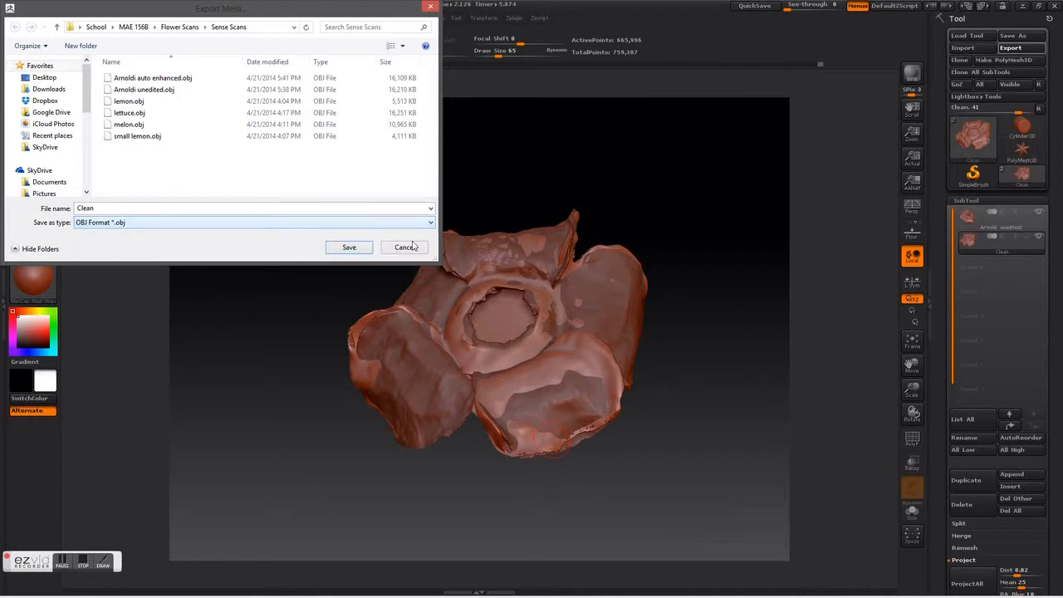
click(413, 249)
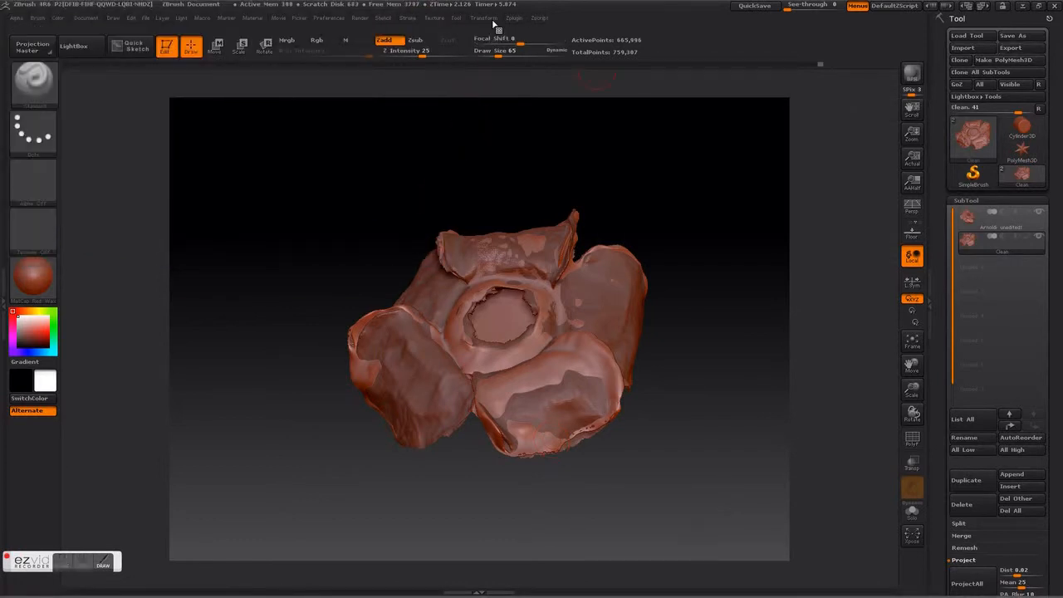
Step: Open the 3D Print Exporter plugin's settings for exporting the model in STL format
click(514, 17)
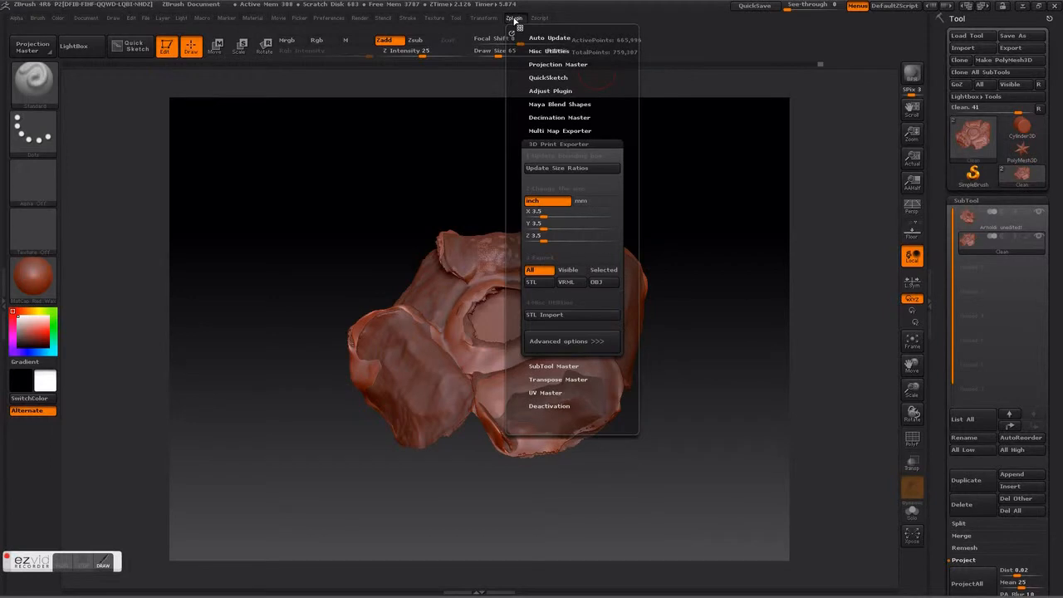
click(541, 144)
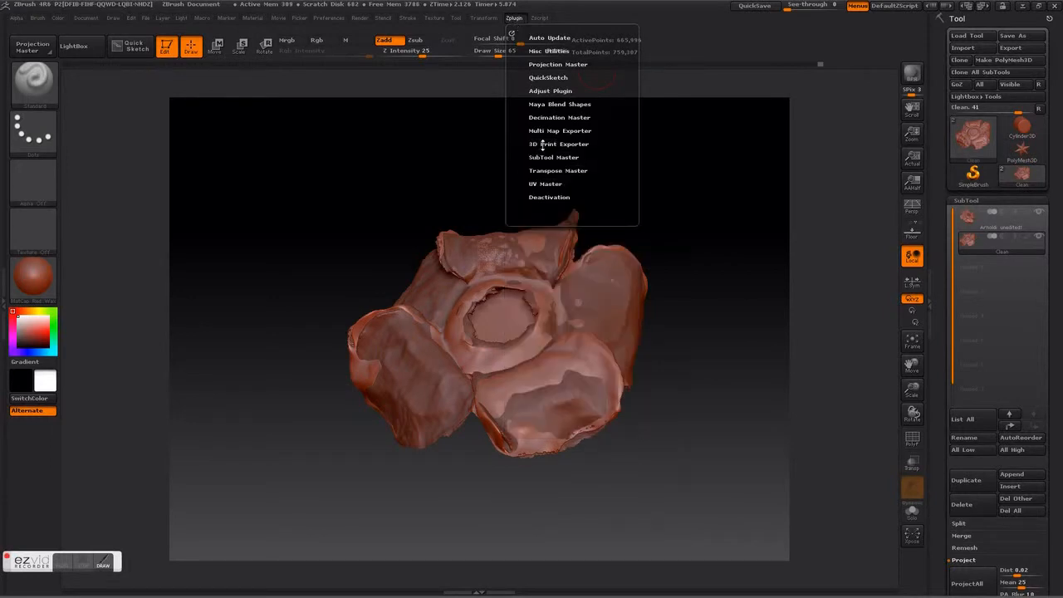
click(543, 145)
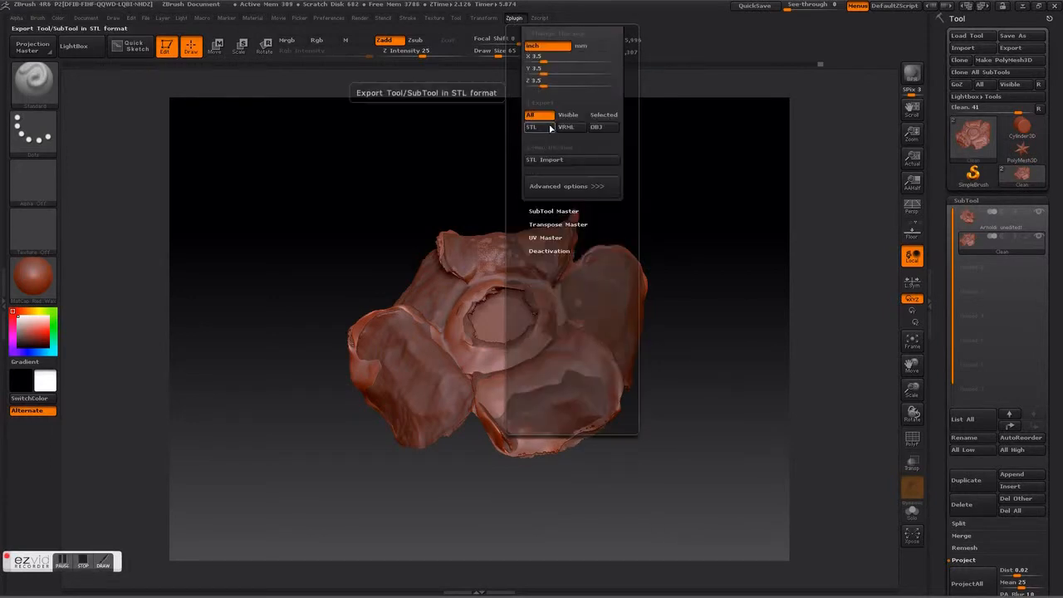